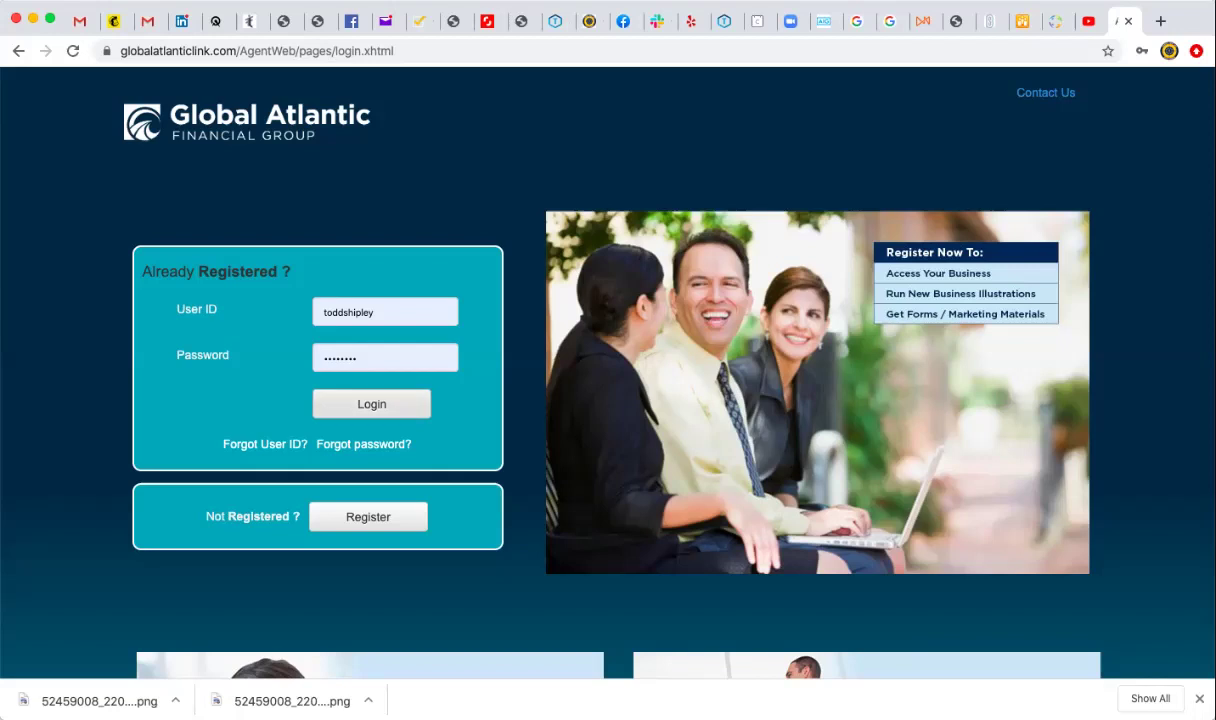
Sign in to the agent portal and look over the My Business menu options.
{"action": "key", "text": "Return"}
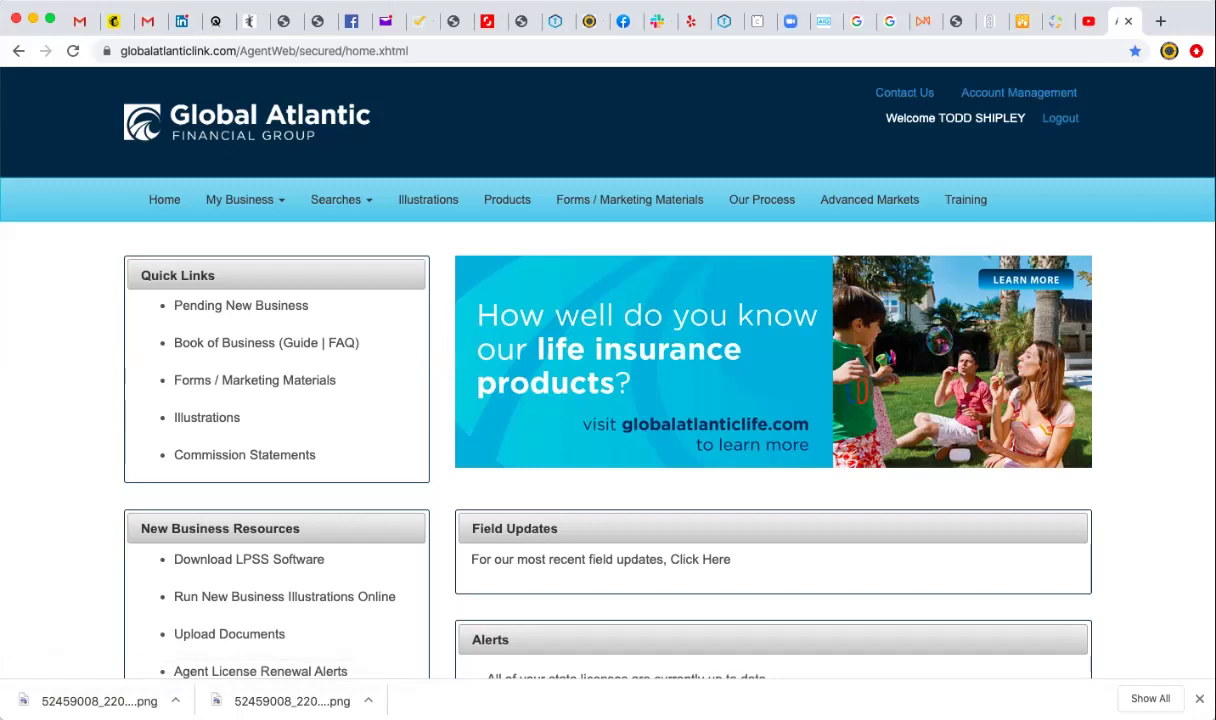
{"action": "left_click", "coordinate": [240, 199]}
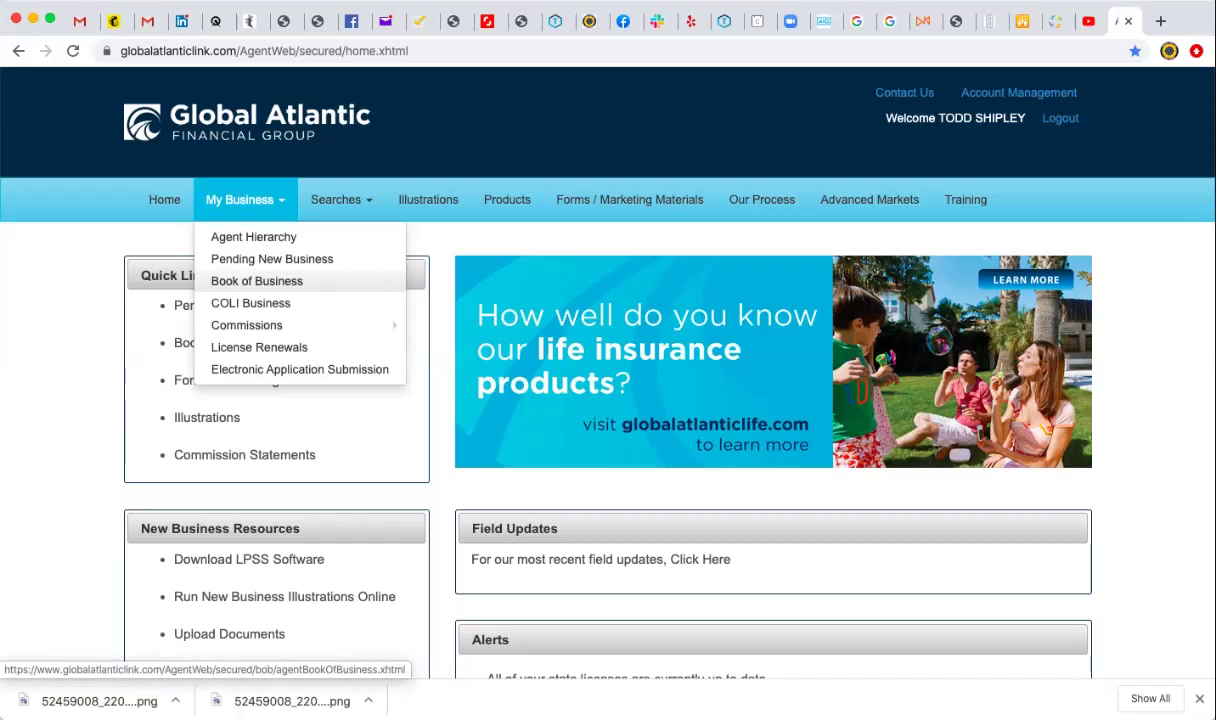
{"action": "mouse_move", "coordinate": [247, 325]}
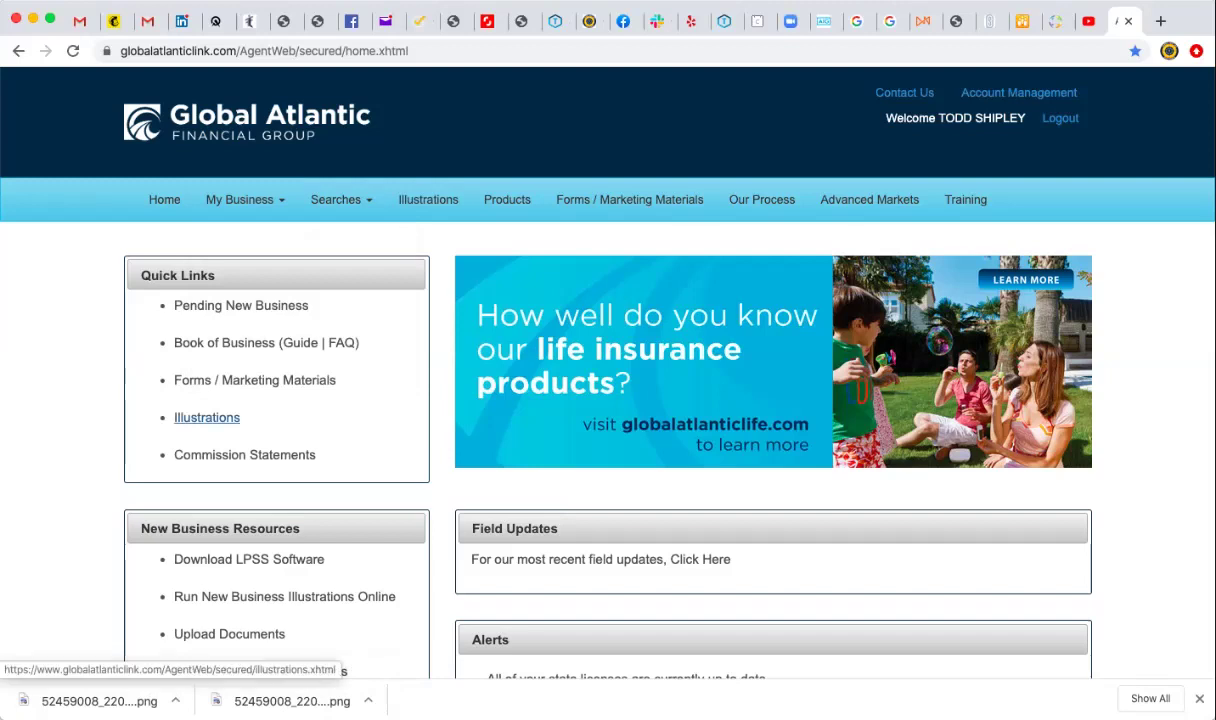
Run Illustrations as yourself under profile 001 from Quick Links > Illustrations.
{"action": "left_click", "coordinate": [207, 417]}
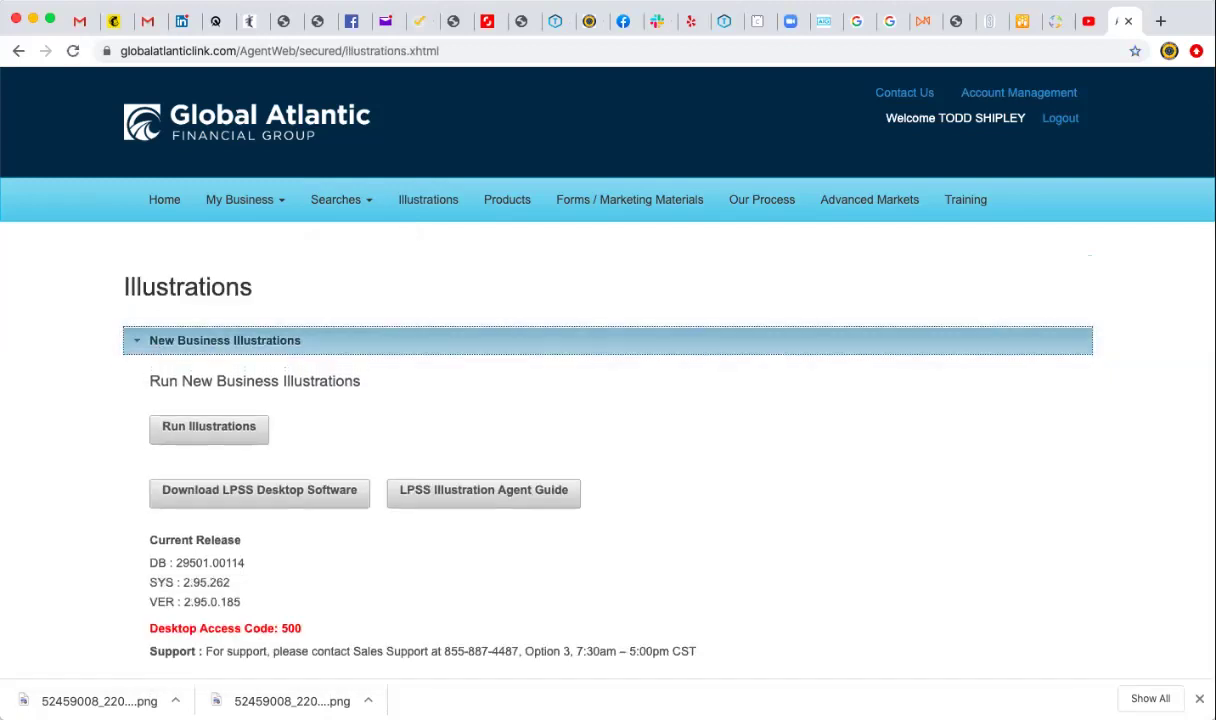
{"action": "left_click", "coordinate": [209, 426]}
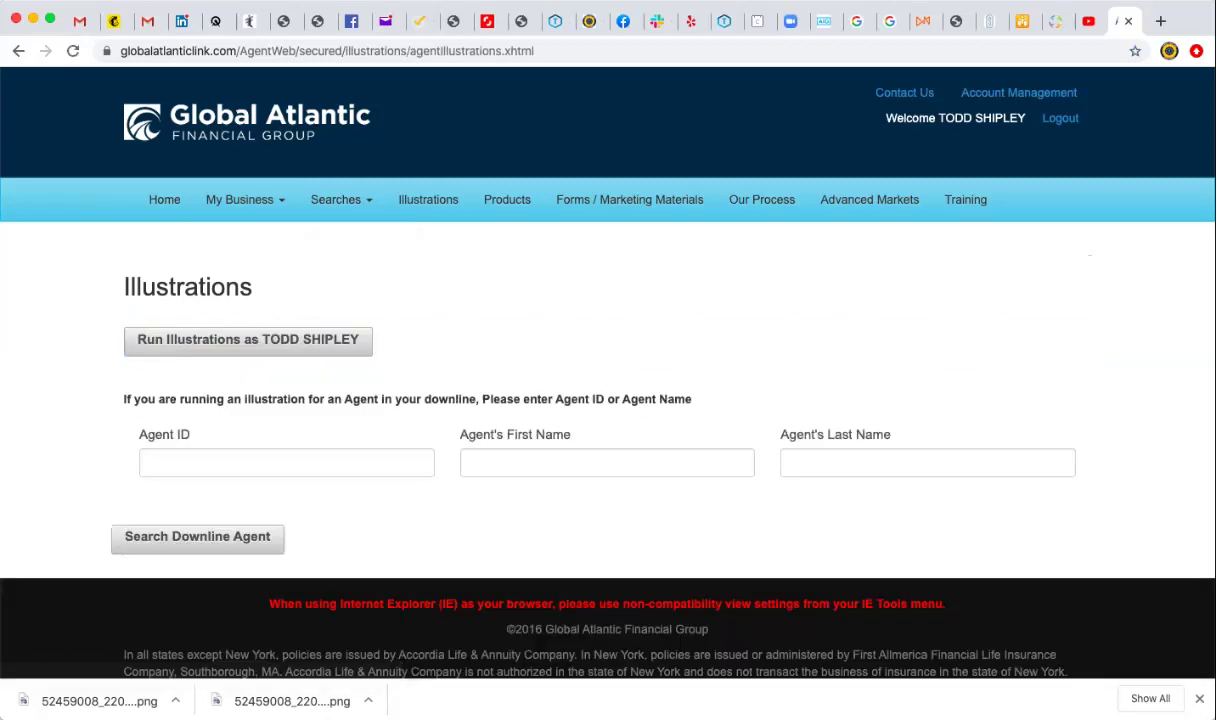
{"action": "left_click", "coordinate": [248, 340]}
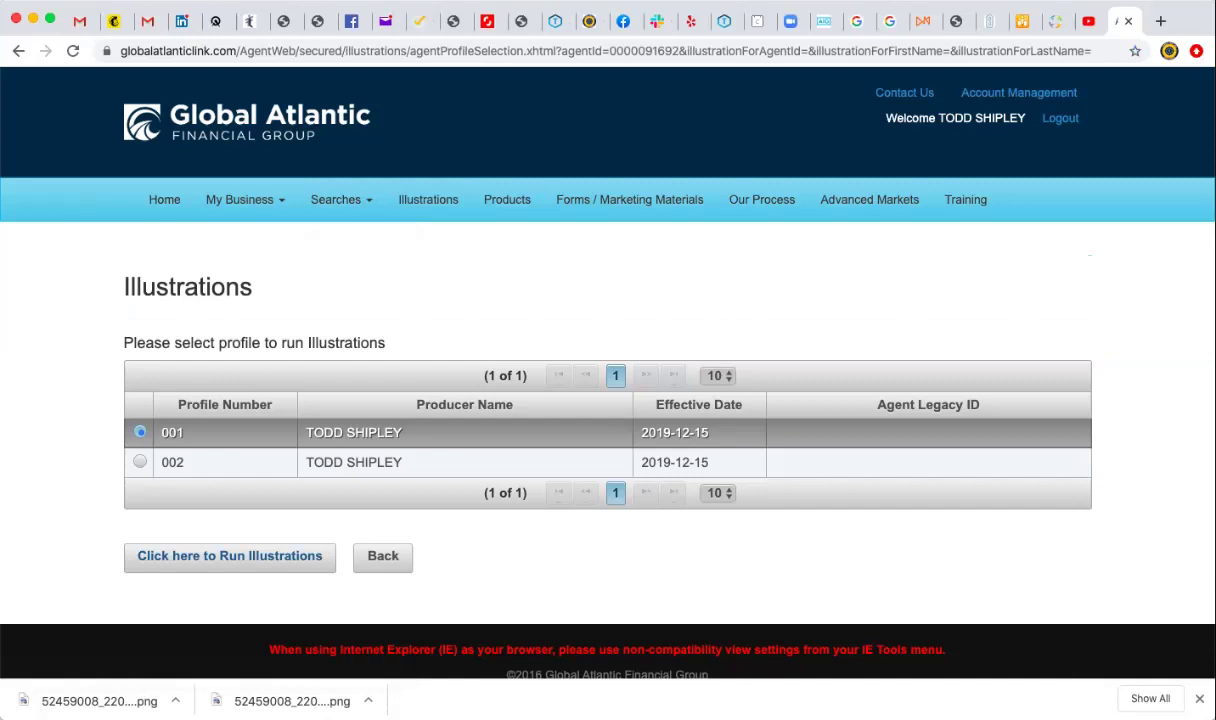
{"action": "left_click", "coordinate": [229, 555]}
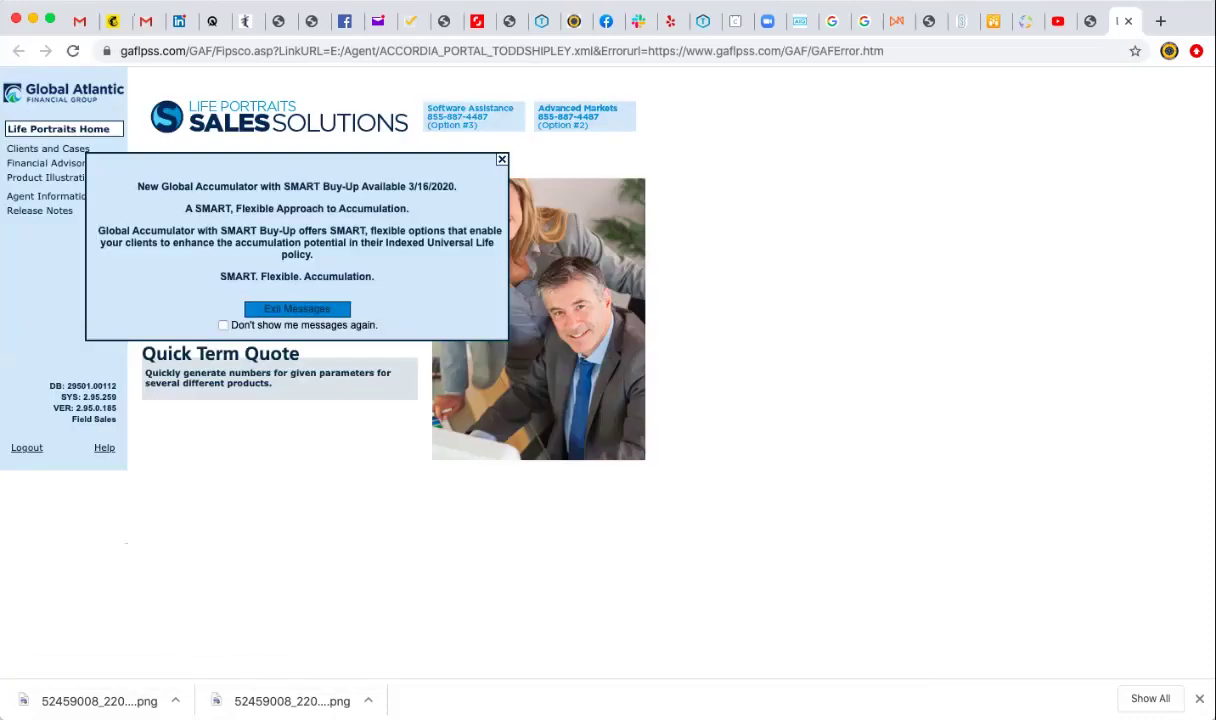
Exit the product announcement and go to Clients and Cases for a new client.
{"action": "left_click", "coordinate": [297, 309]}
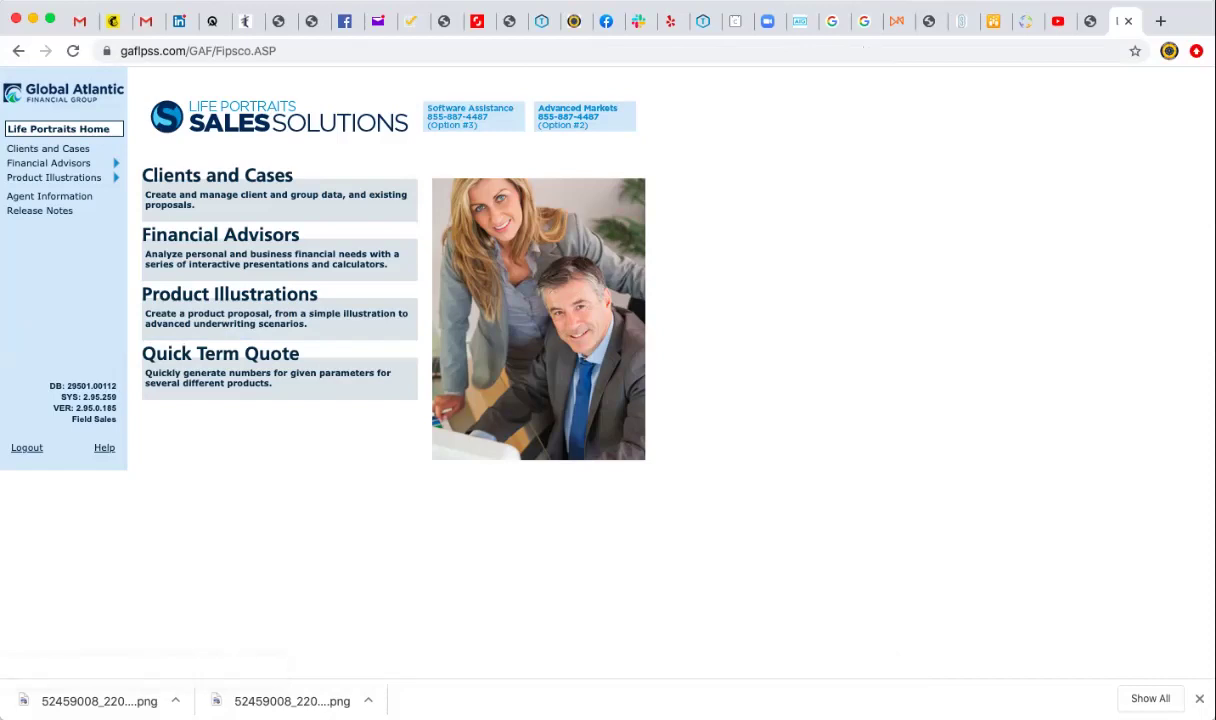
{"action": "left_click", "coordinate": [217, 176]}
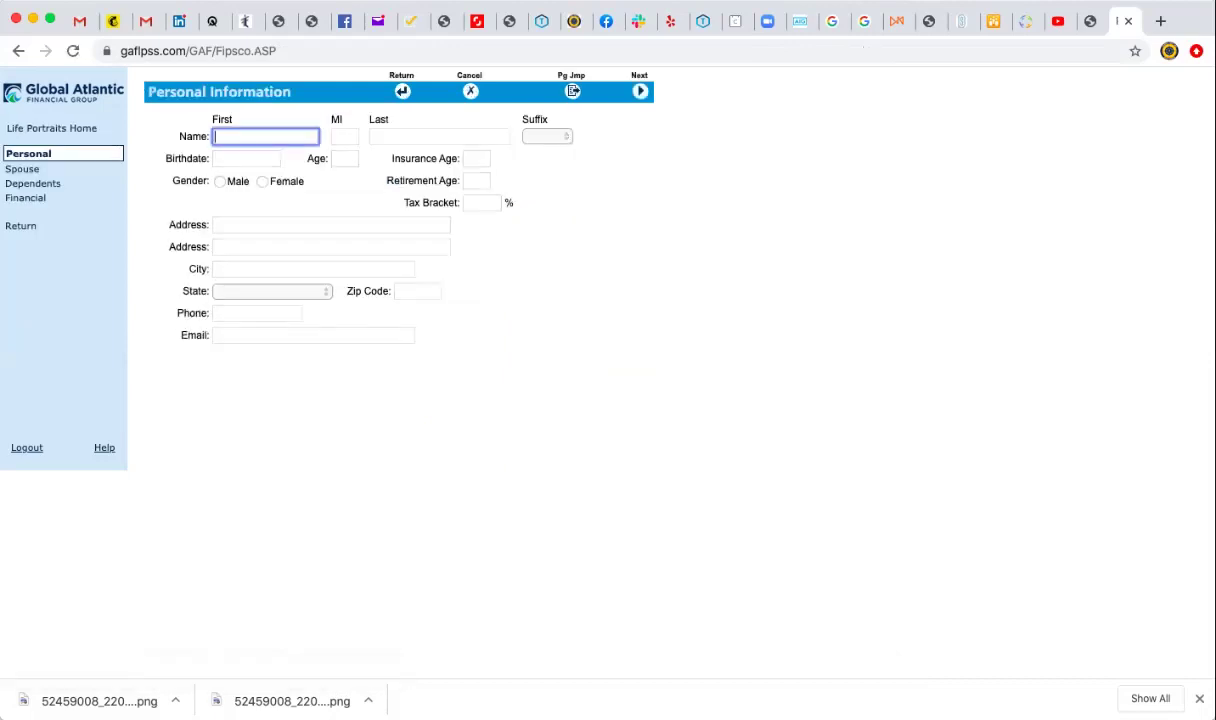
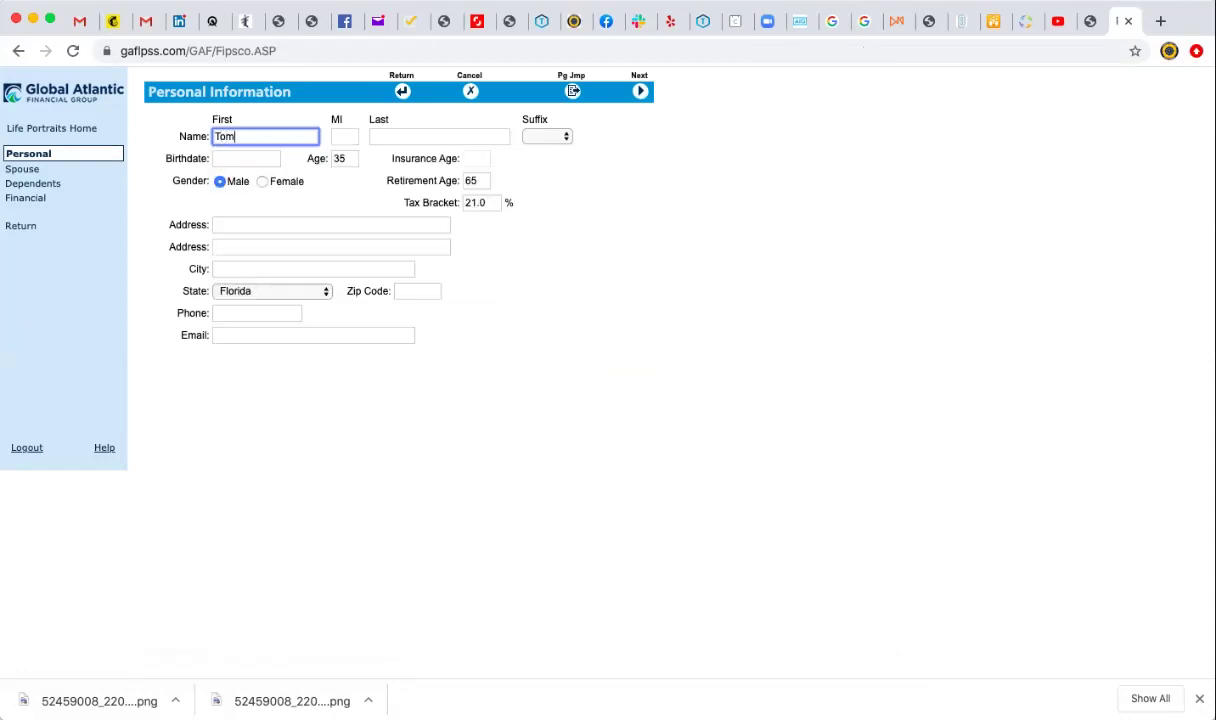
Enter the client's first and last name and a 12/01/1950 birthdate.
{"action": "key", "text": "Tab"}
{"action": "key", "text": "Tab"}
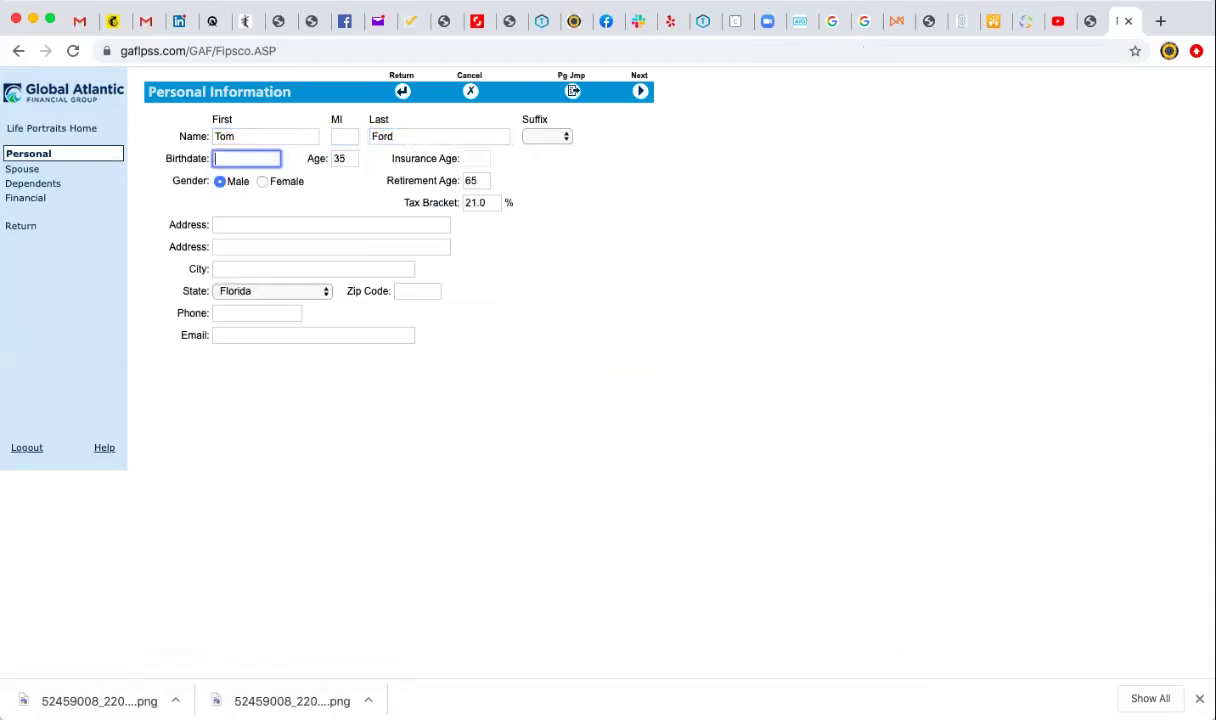
{"action": "key", "text": "Tab"}
{"action": "key", "text": "Tab"}
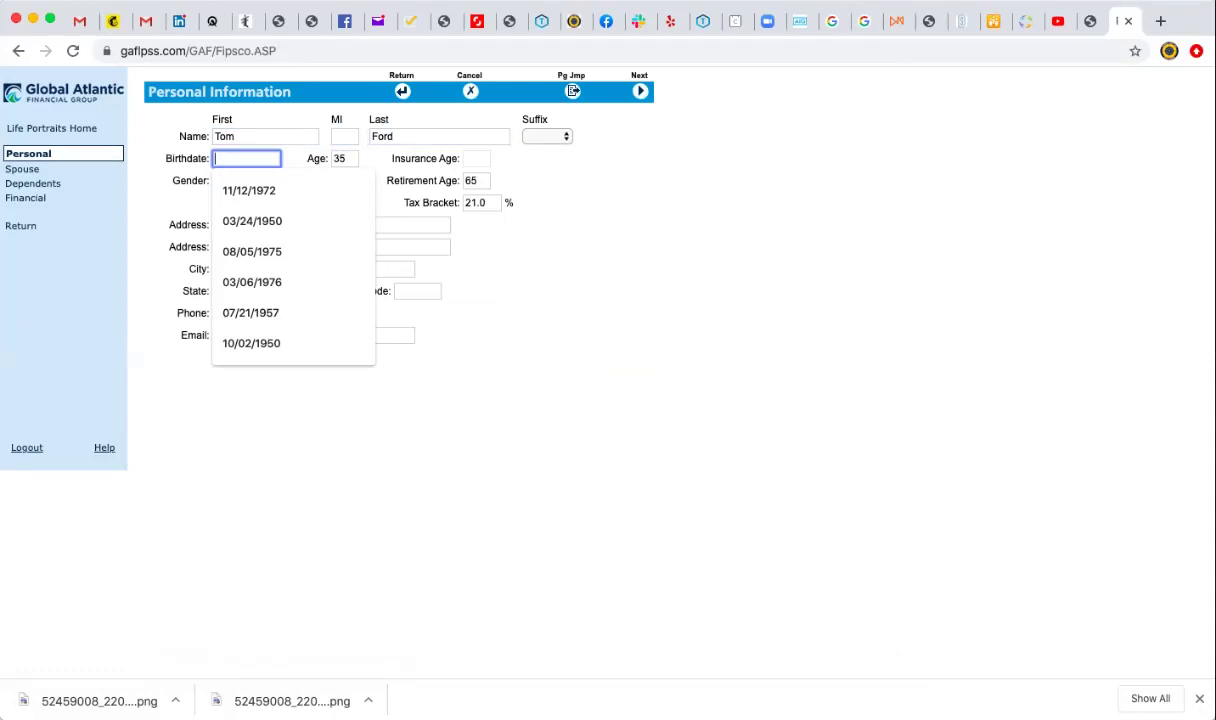
{"action": "type", "text": "12/01/195"}
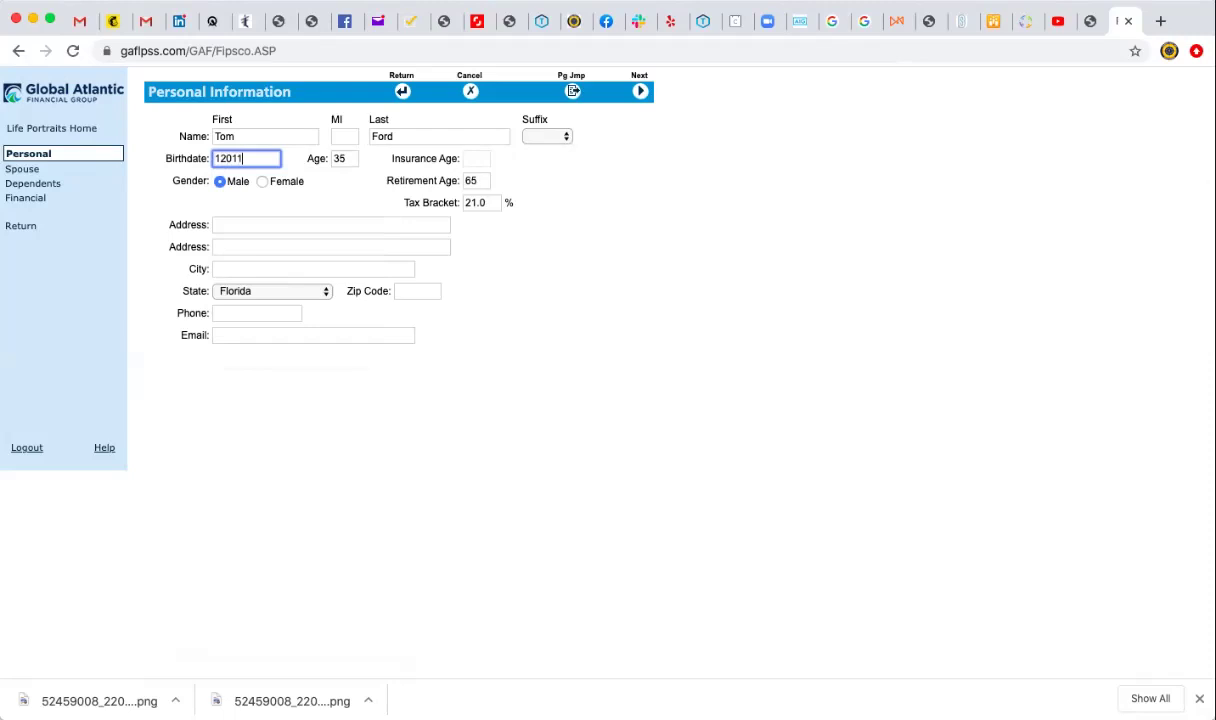
{"action": "type", "text": "0"}
{"action": "key", "text": "Tab"}
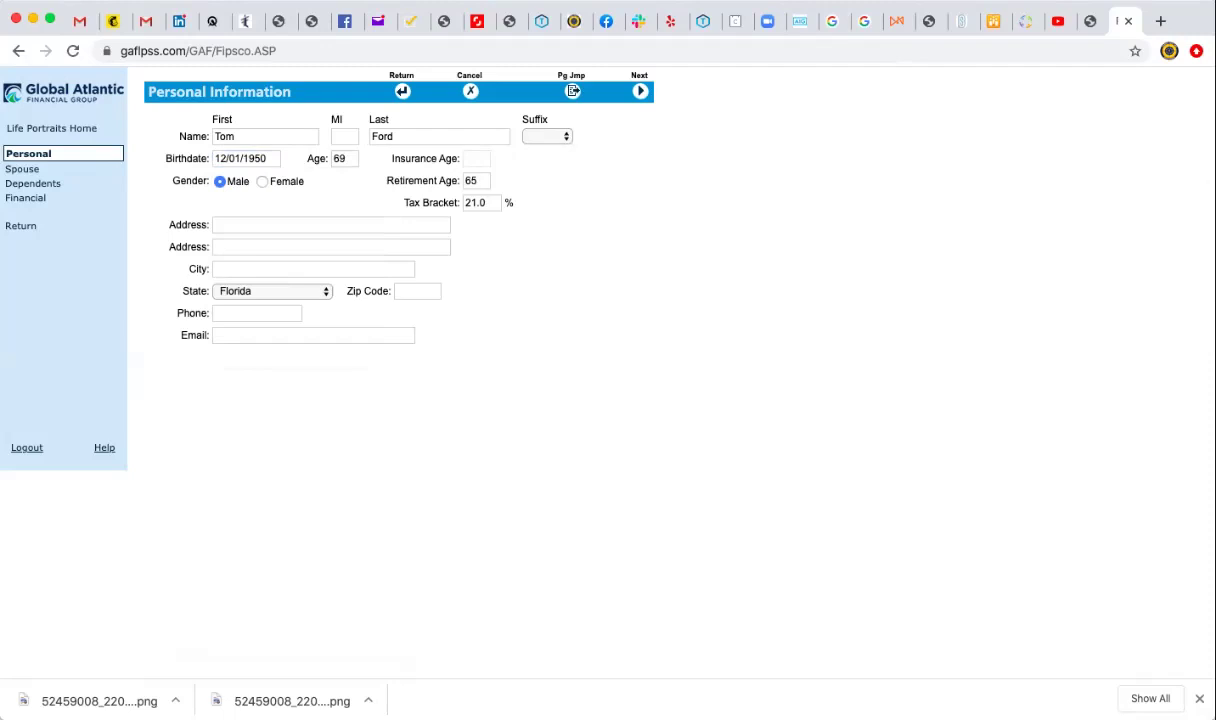
{"action": "key", "text": "Tab"}
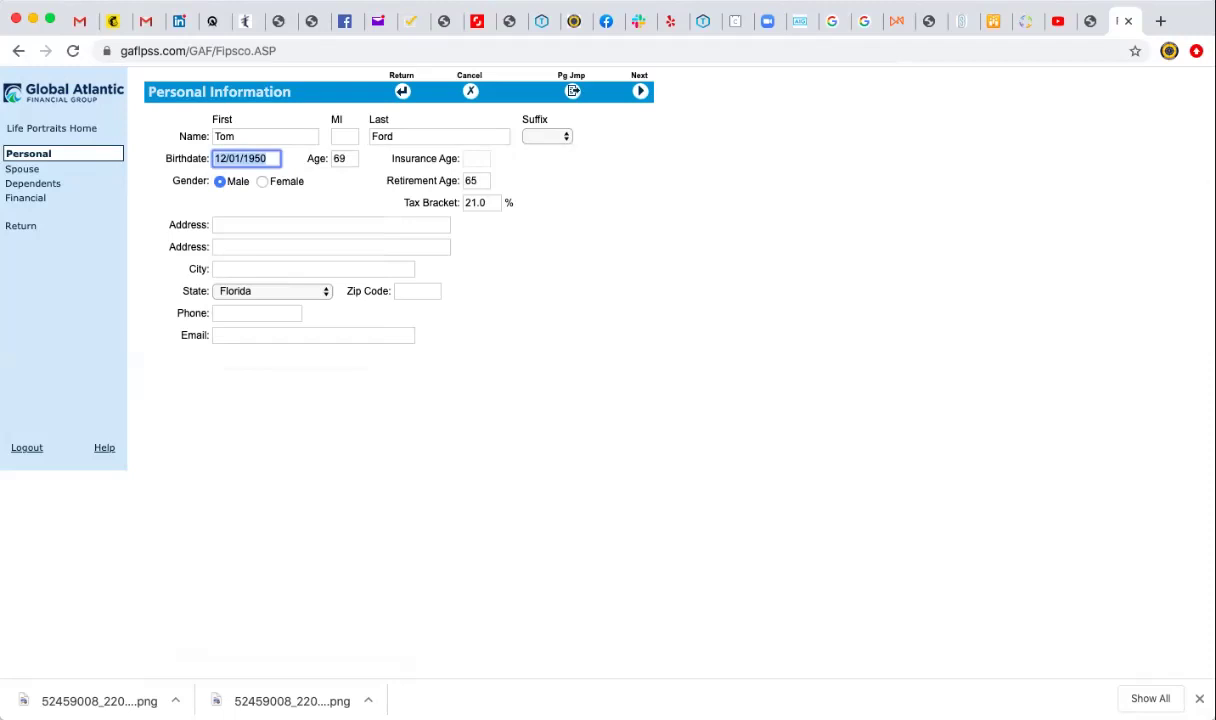
{"action": "key", "text": "Right"}
{"action": "key", "text": "BackSpace"}
{"action": "key", "text": "BackSpace"}
{"action": "type", "text": "65"}
{"action": "key", "text": "Tab"}
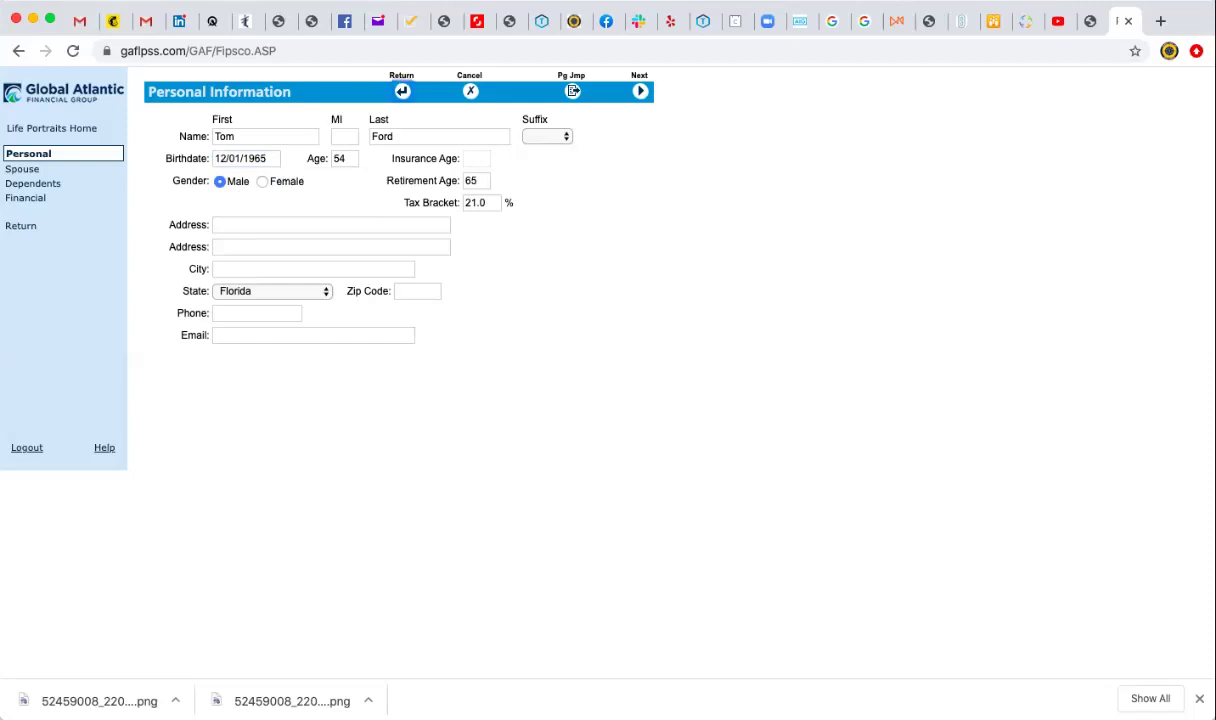
{"action": "left_click", "coordinate": [573, 91]}
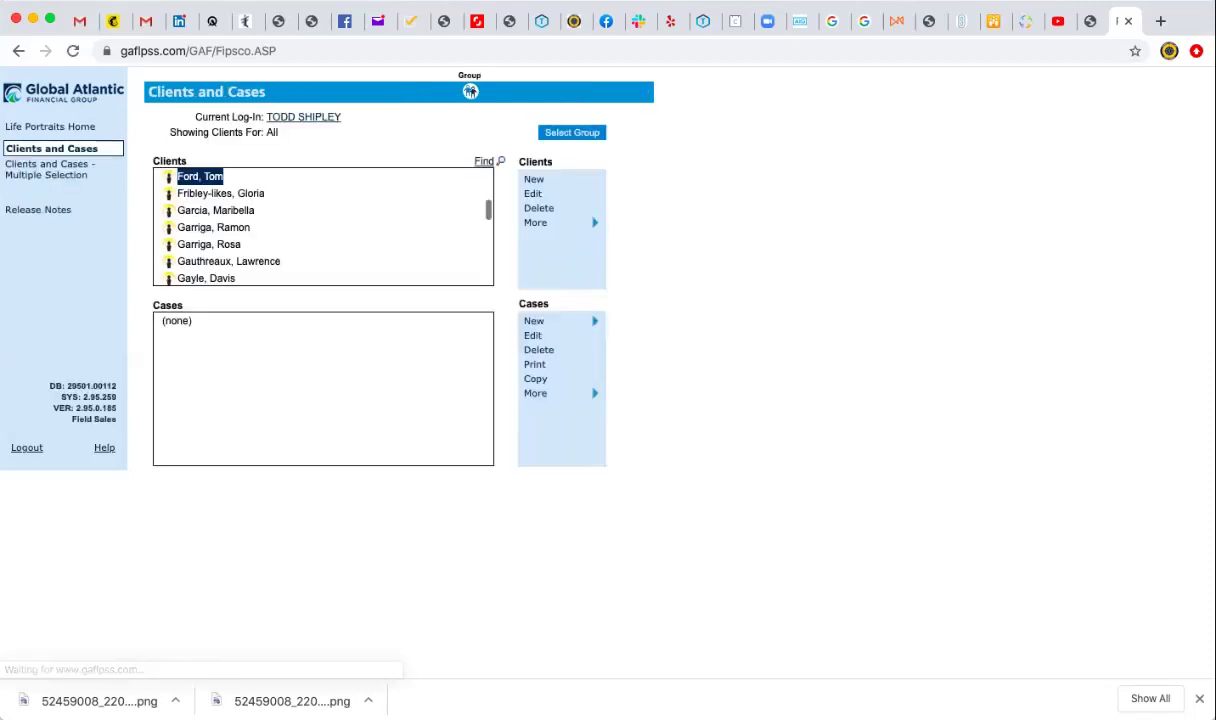
Select only the new client and start a new Basic Illustration case.
{"action": "left_click", "coordinate": [220, 193], "text": "shift"}
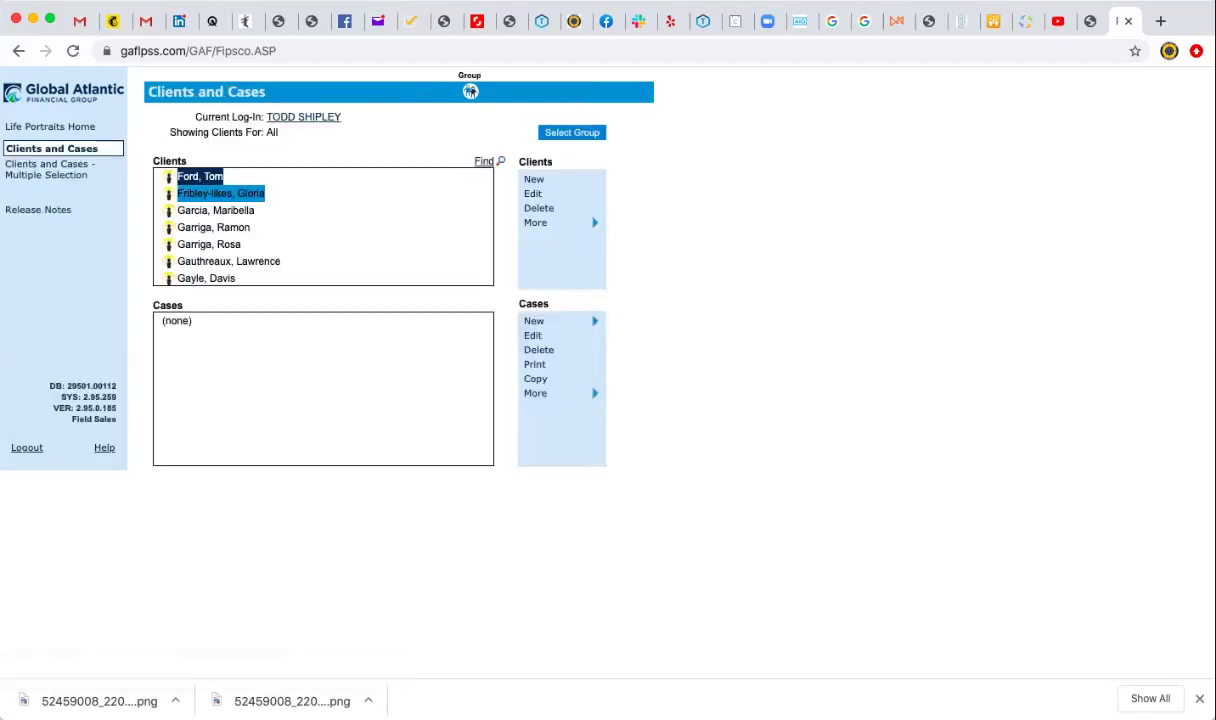
{"action": "left_click", "coordinate": [200, 176]}
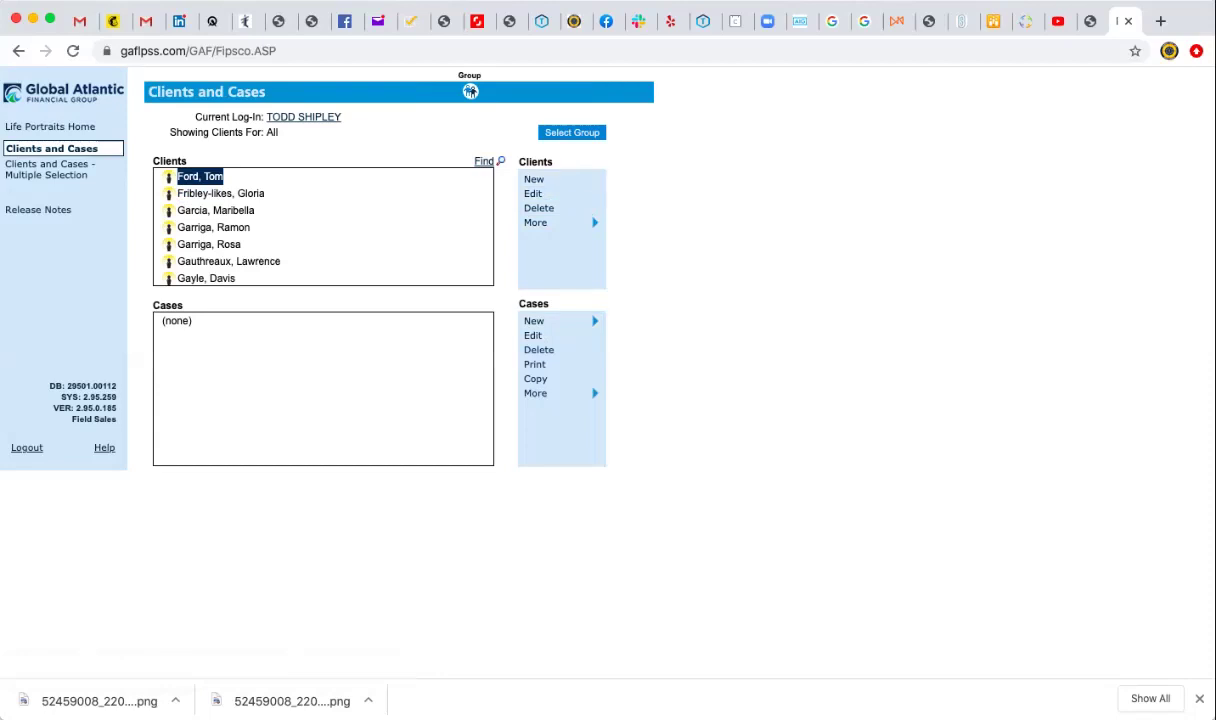
{"action": "left_click", "coordinate": [534, 321]}
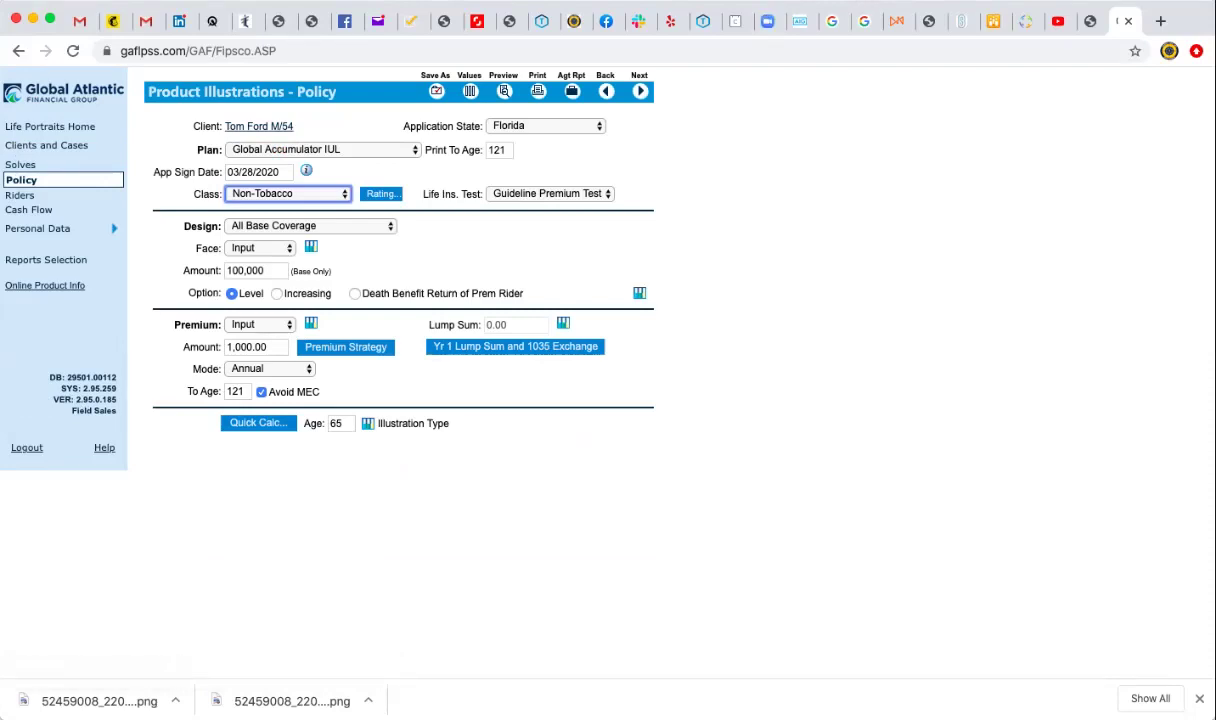
Choose the Lifetime Builder ELITE 2020 plan and set the class to Tobacco.
{"action": "left_click", "coordinate": [322, 149]}
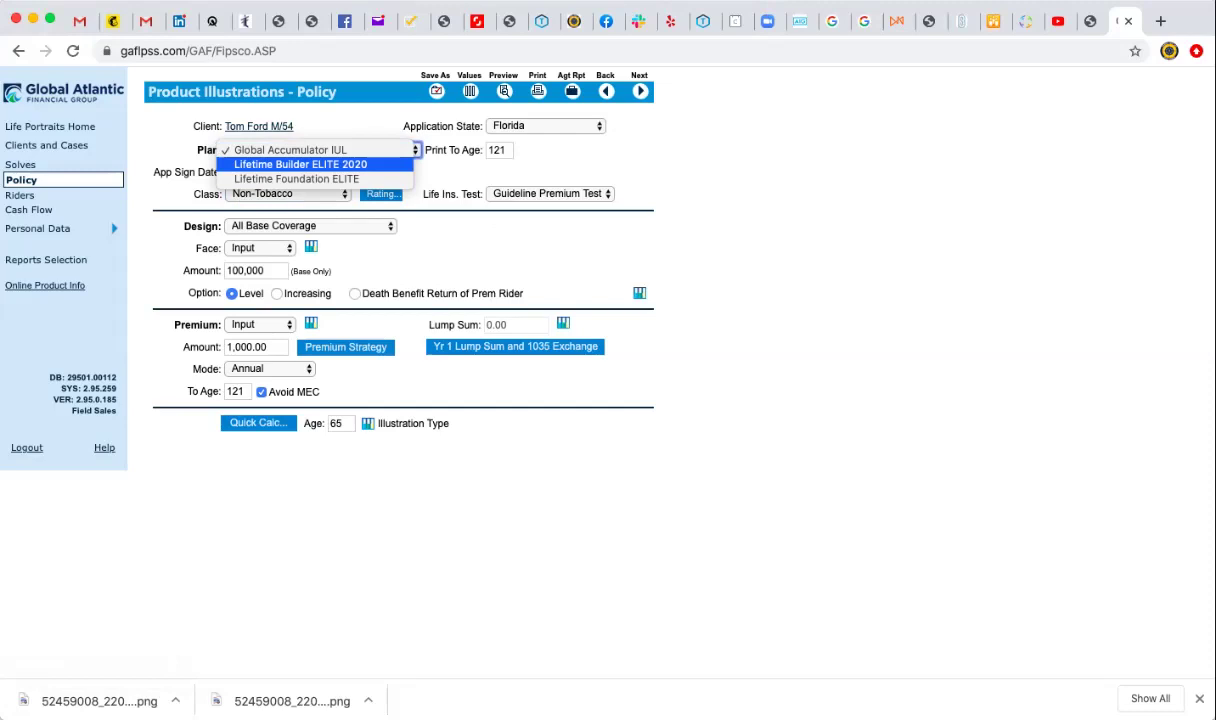
{"action": "key", "text": "Return"}
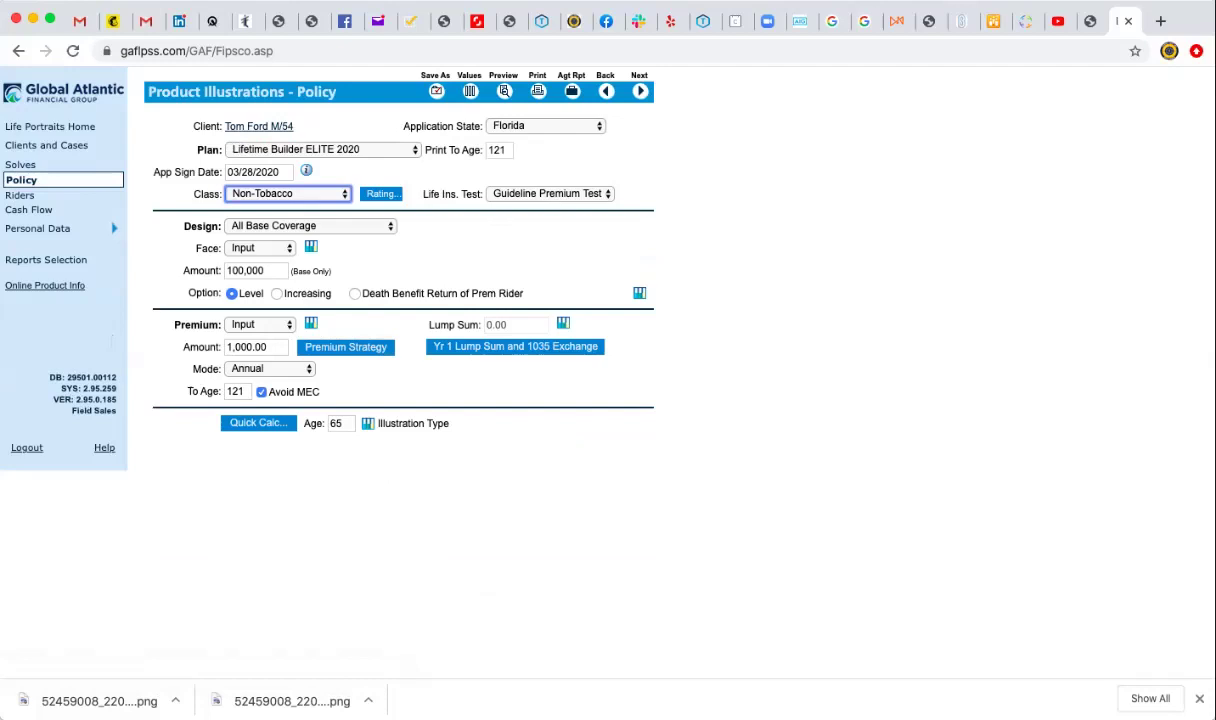
{"action": "key", "text": "space"}
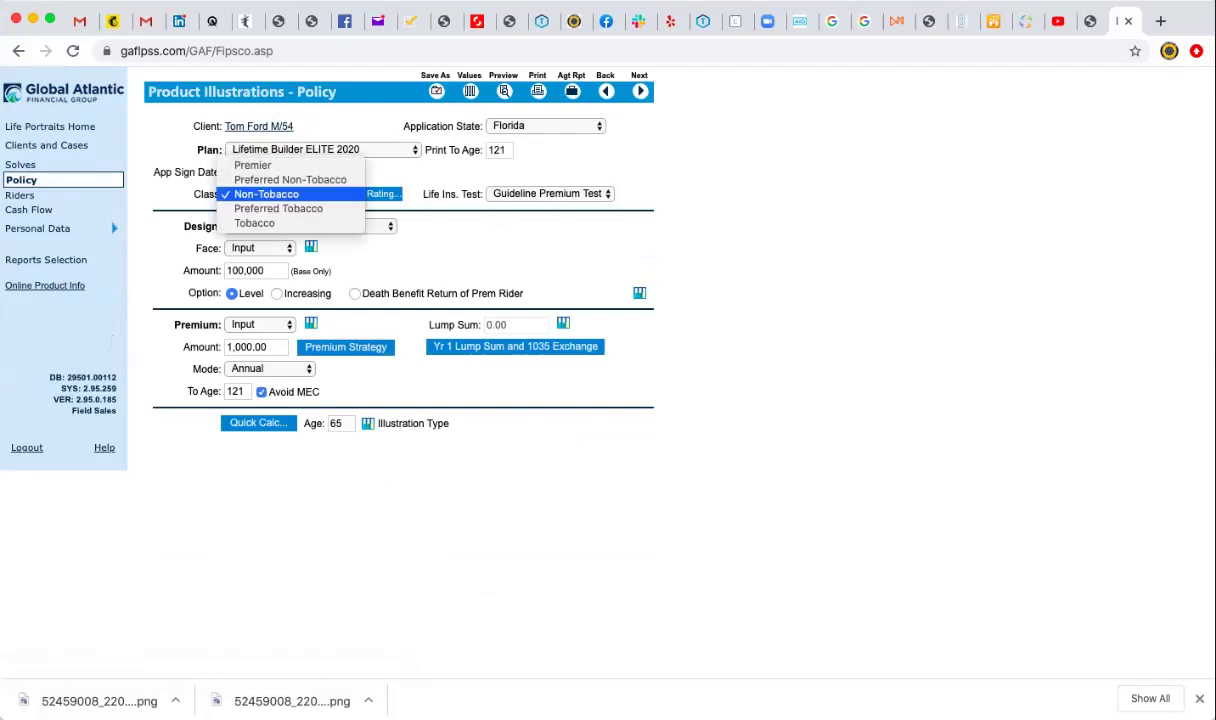
{"action": "key", "text": "Up"}
{"action": "key", "text": "Down"}
{"action": "key", "text": "Down"}
{"action": "key", "text": "Down"}
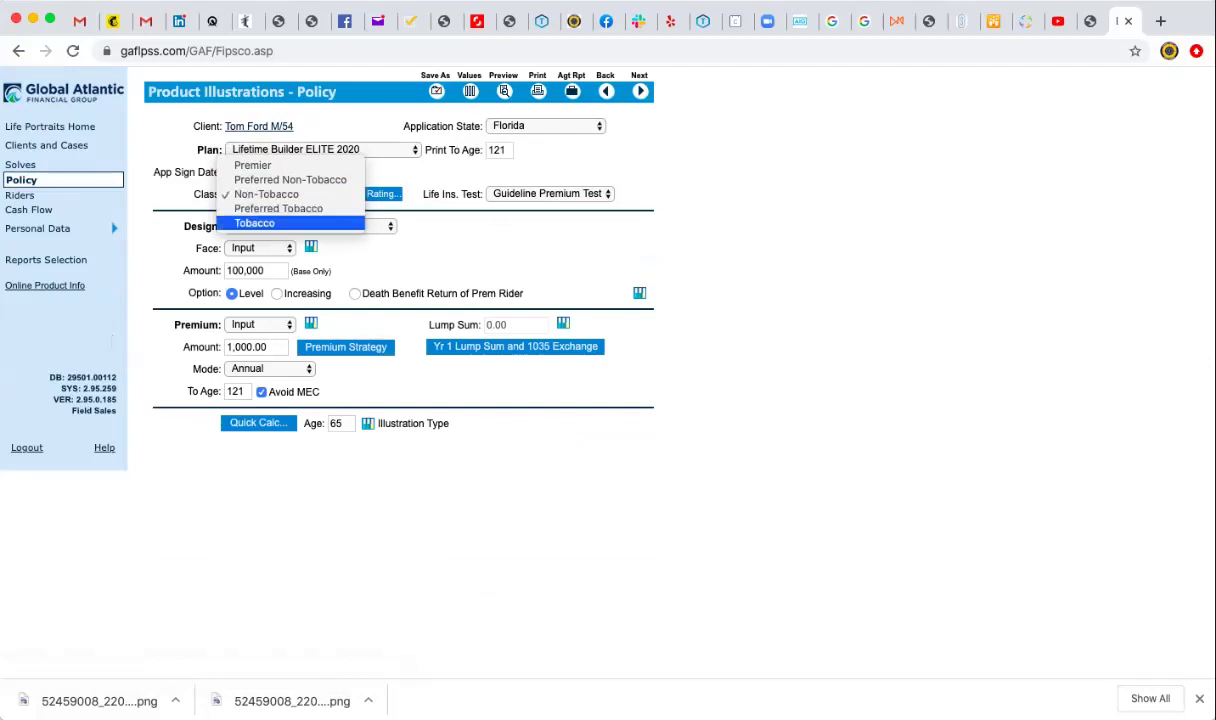
{"action": "key", "text": "Return"}
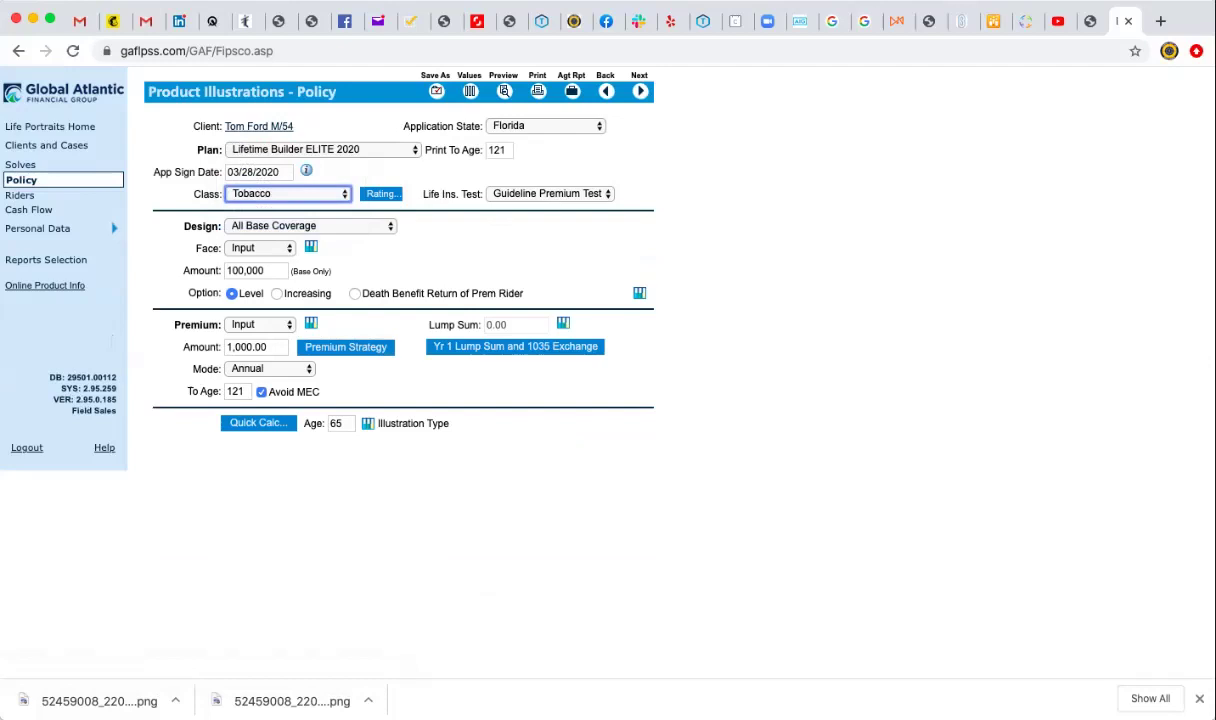
Change the underwriting class to Non-Tobacco.
{"action": "key", "text": "space"}
{"action": "key", "text": "Up"}
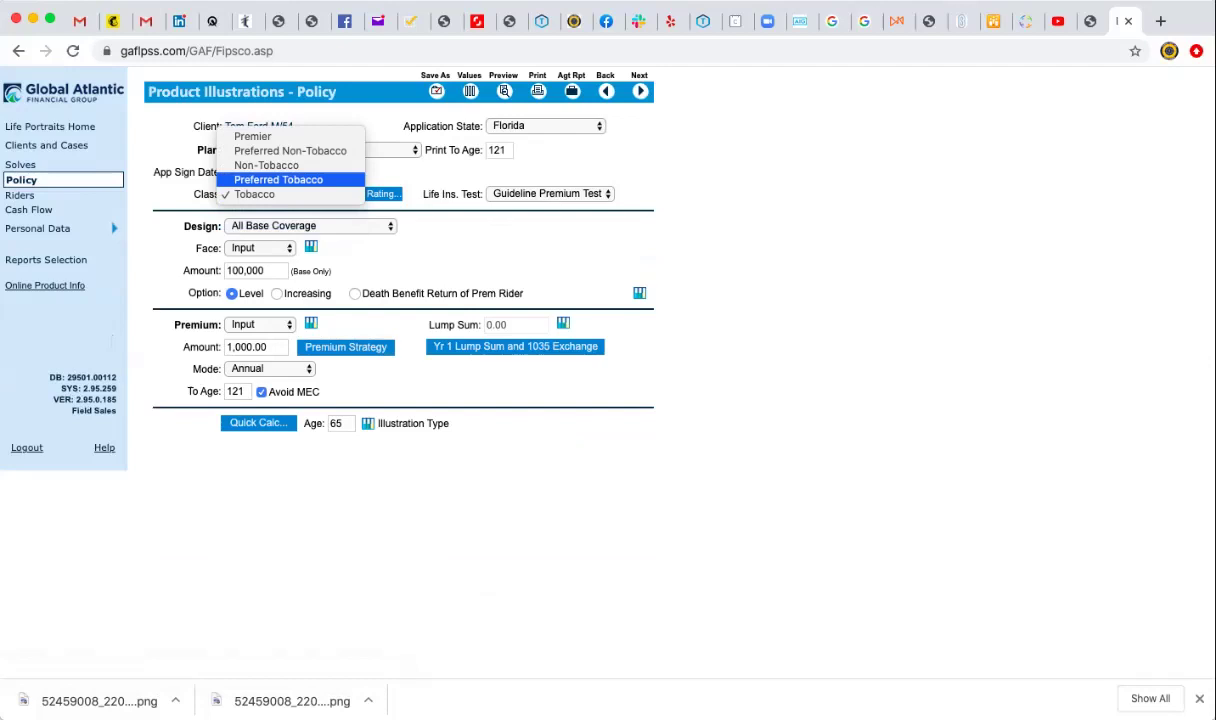
{"action": "key", "text": "Down"}
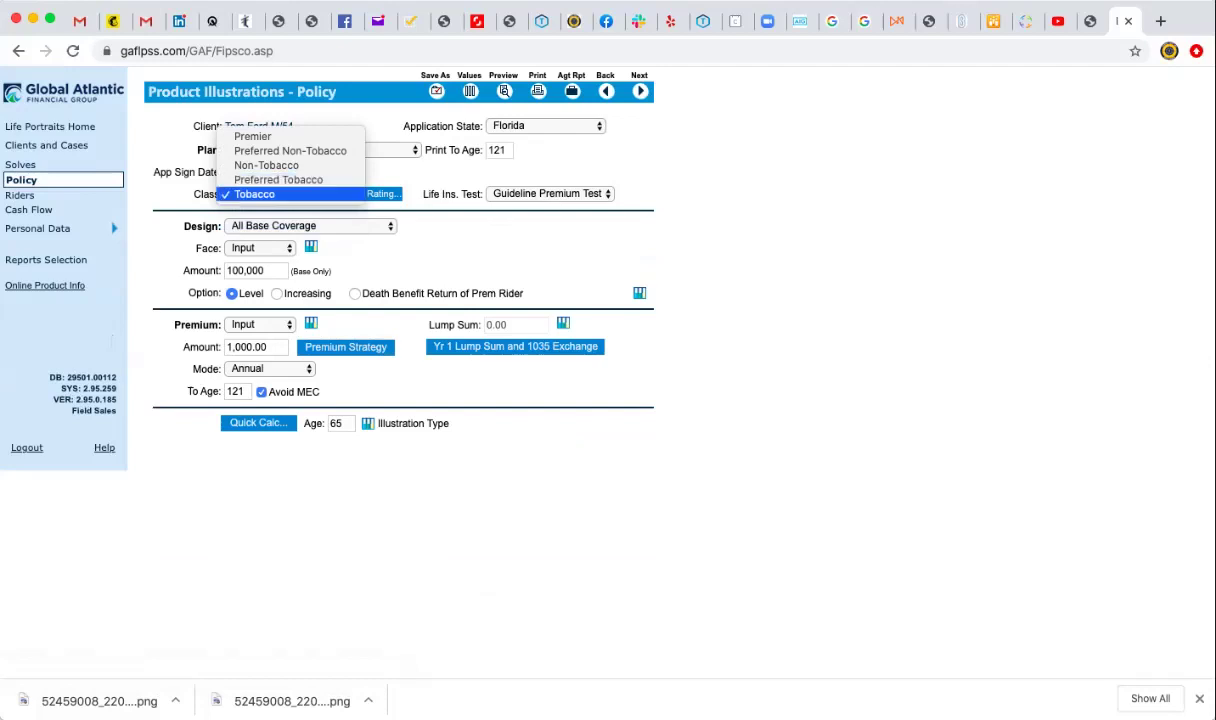
{"action": "key", "text": "Up"}
{"action": "key", "text": "Up"}
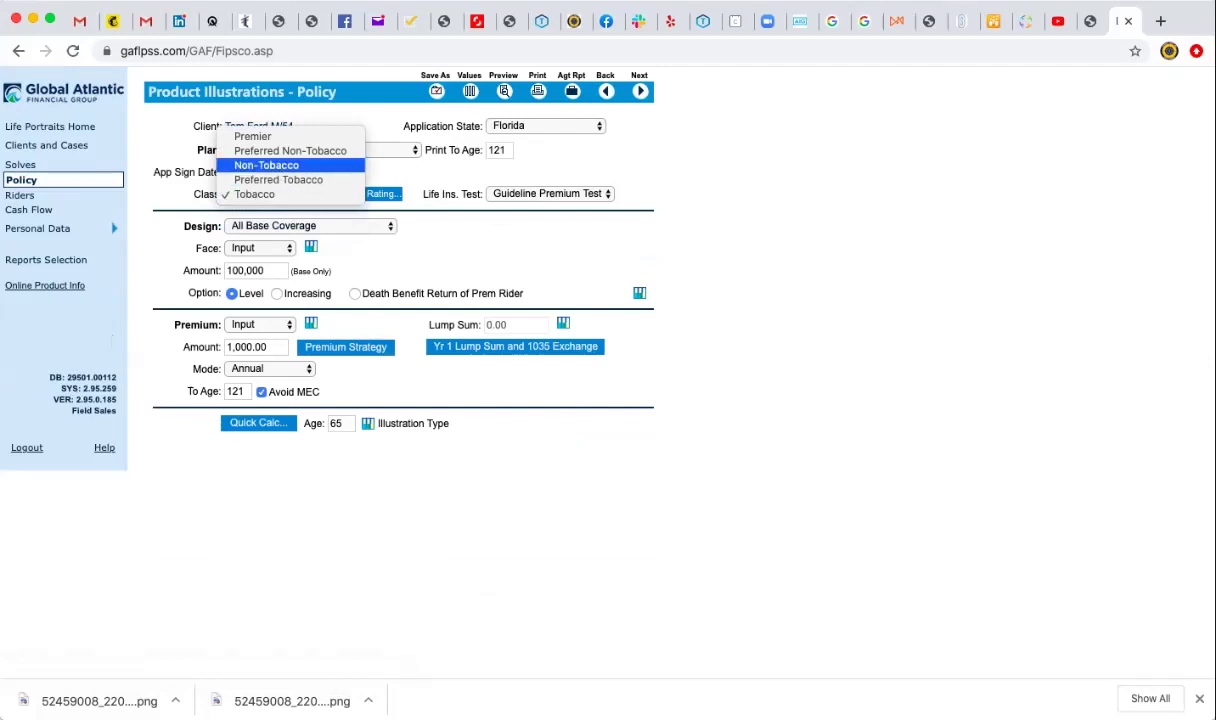
{"action": "key", "text": "Down"}
{"action": "key", "text": "Down"}
{"action": "key", "text": "Up"}
{"action": "key", "text": "Up"}
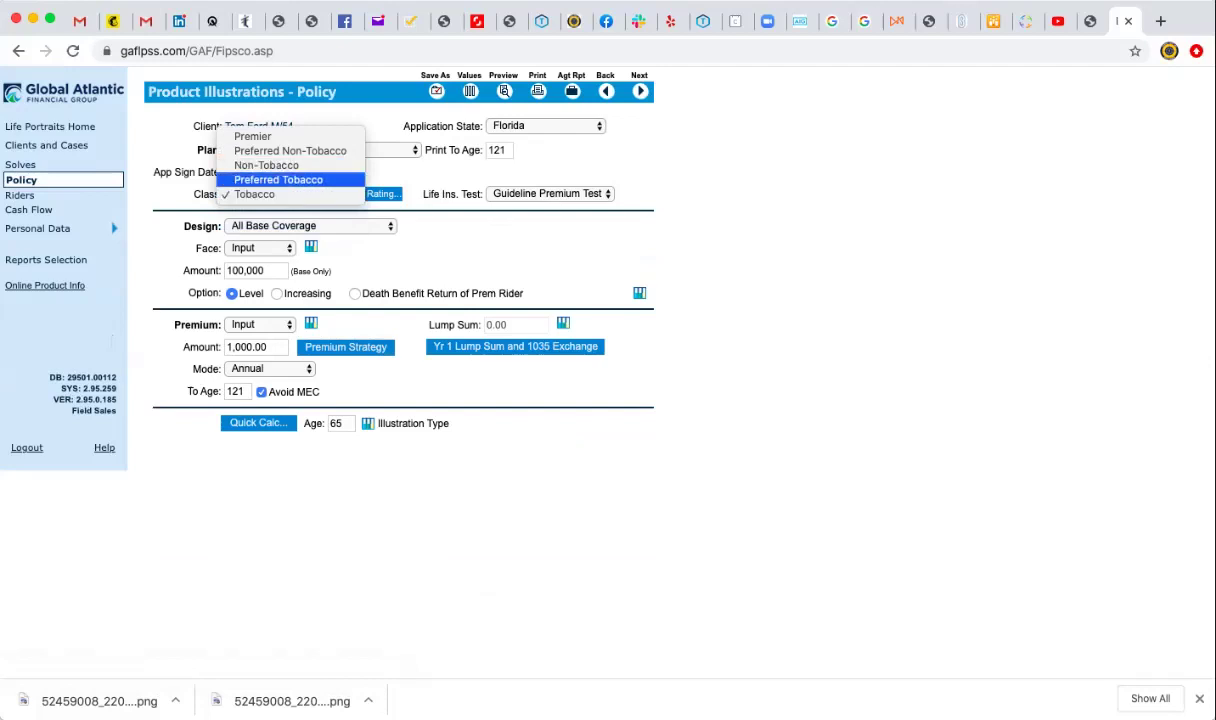
{"action": "key", "text": "Return"}
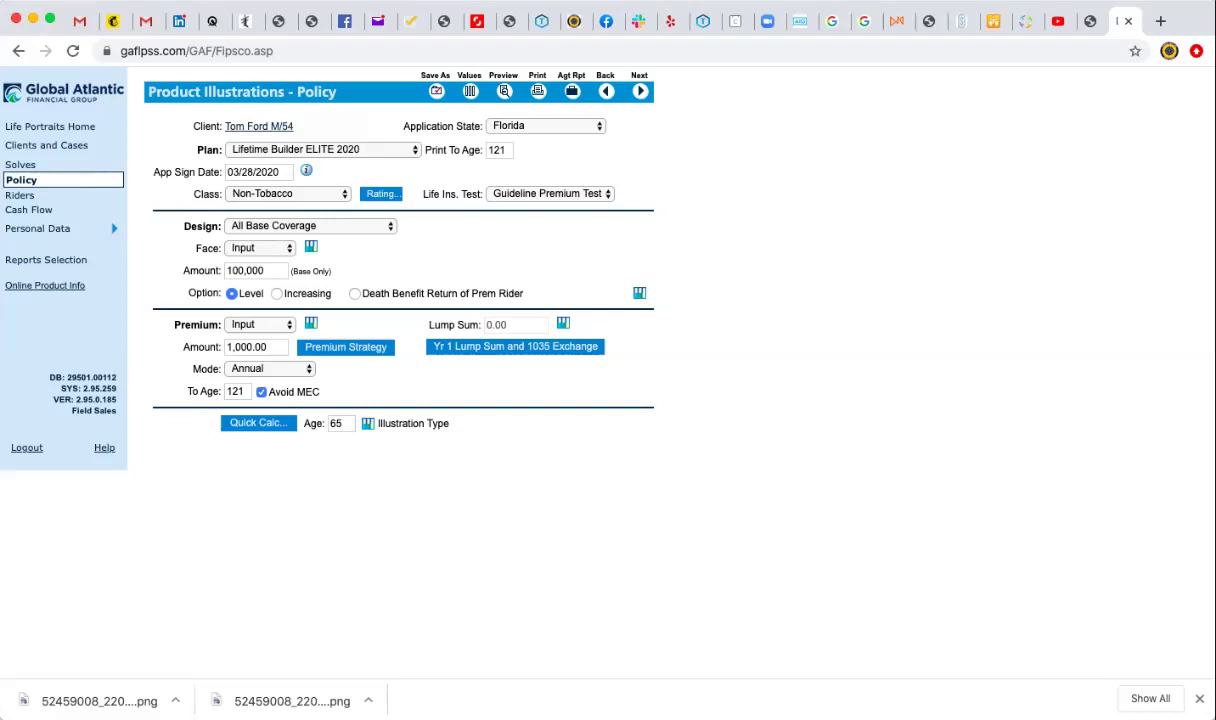
Set the Substandard Information table rating to B/2, then return to the Policy page.
{"action": "left_click", "coordinate": [381, 193]}
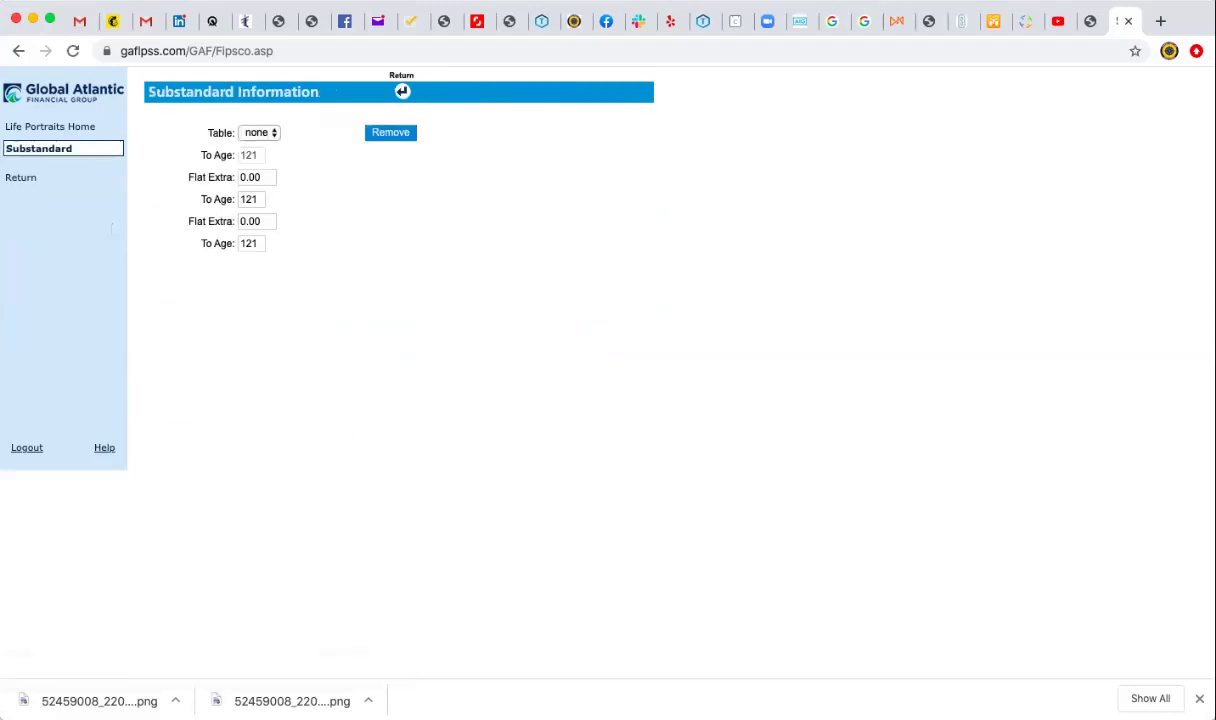
{"action": "left_click", "coordinate": [259, 132]}
{"action": "key", "text": "Down"}
{"action": "key", "text": "Down"}
{"action": "key", "text": "Down"}
{"action": "key", "text": "Down"}
{"action": "key", "text": "Down"}
{"action": "key", "text": "Down"}
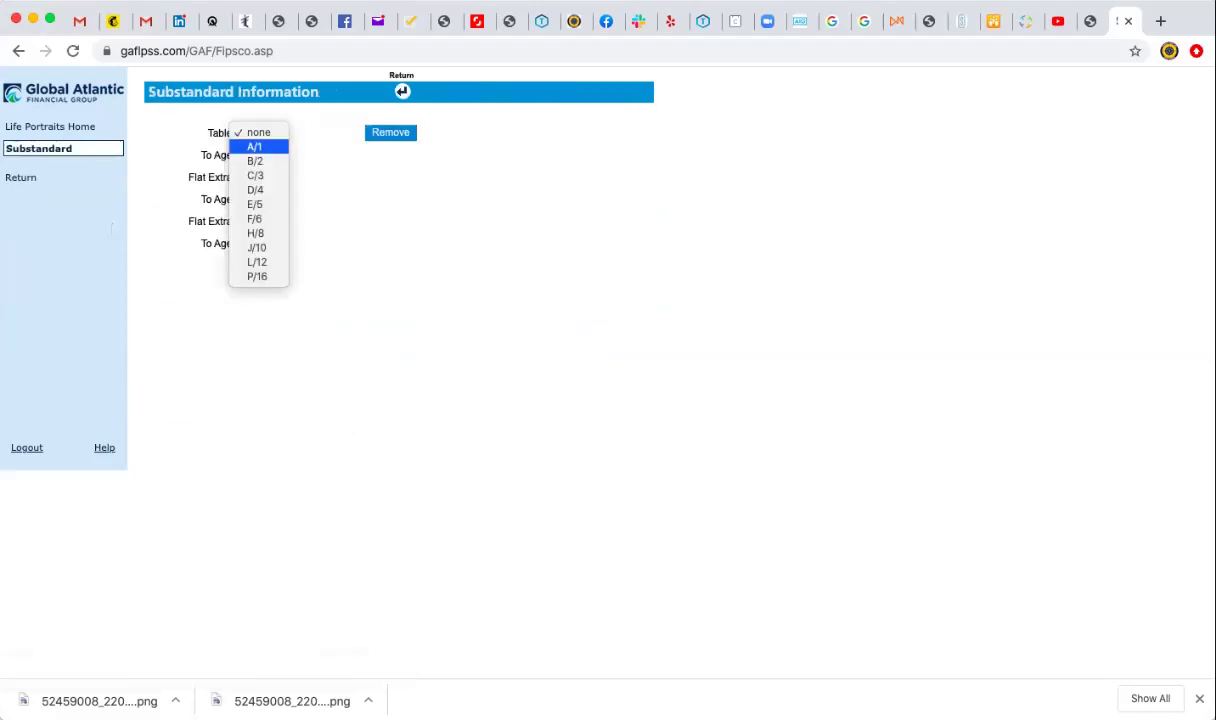
{"action": "key", "text": "Up"}
{"action": "key", "text": "Down"}
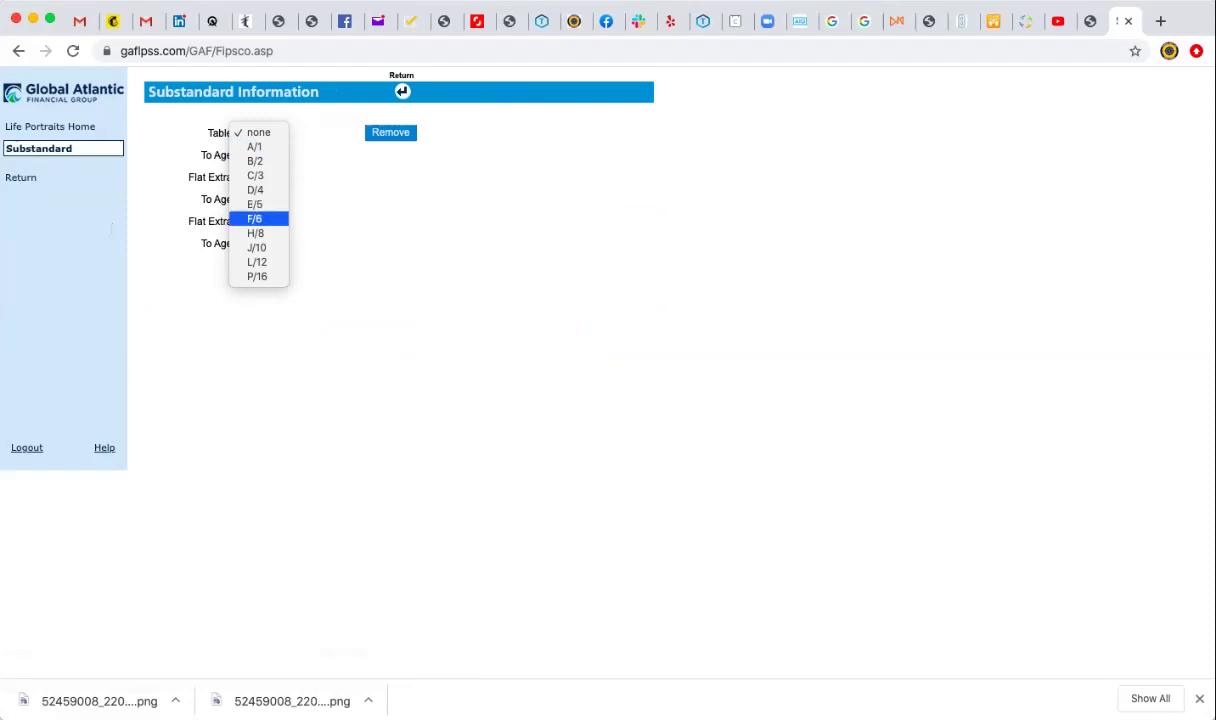
{"action": "key", "text": "Up"}
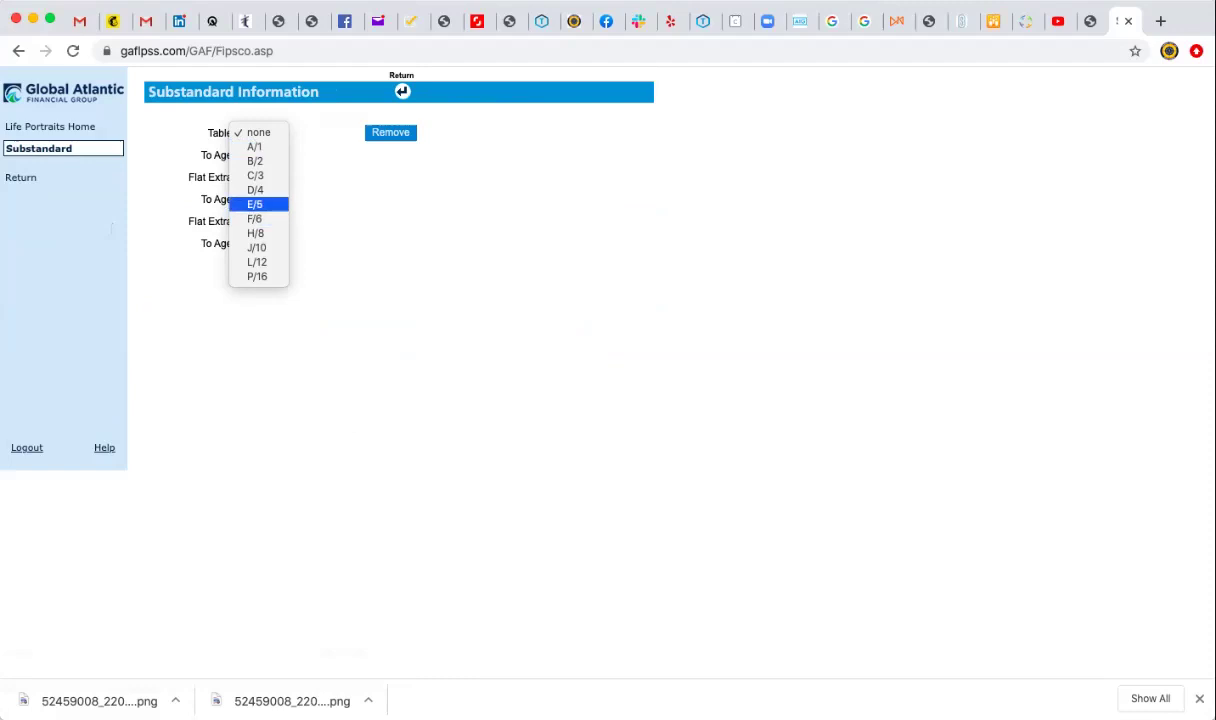
{"action": "key", "text": "Down"}
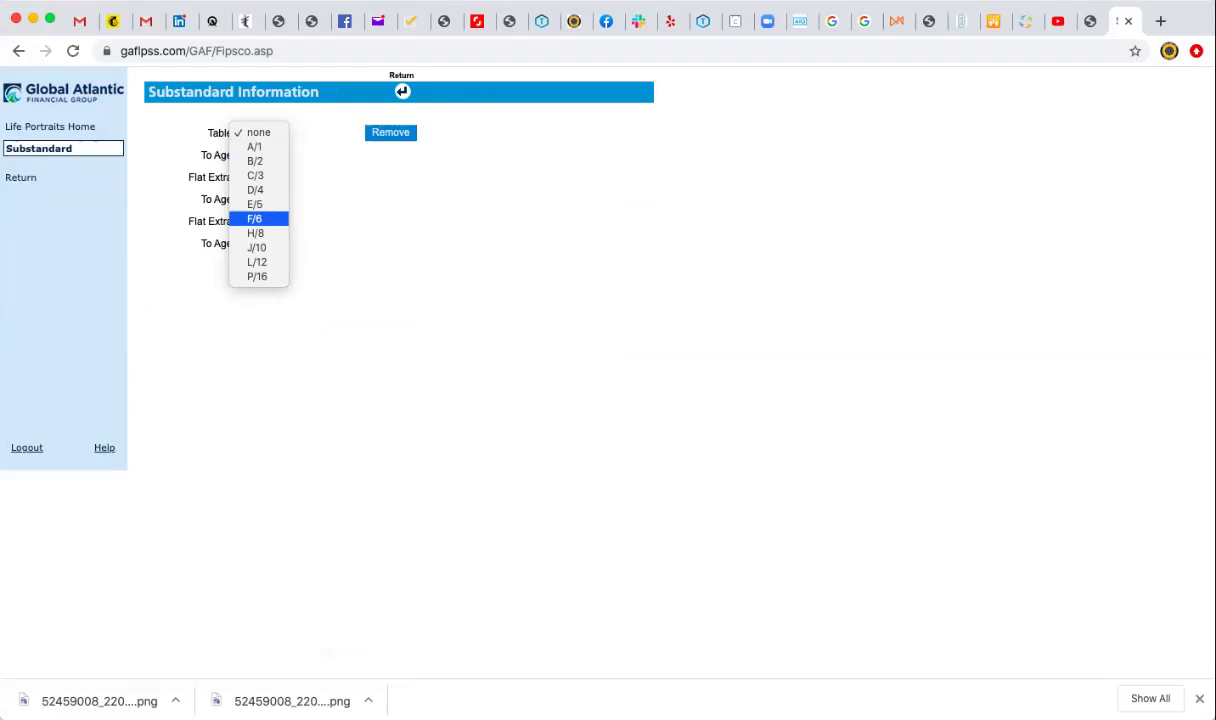
{"action": "key", "text": "Up"}
{"action": "key", "text": "Up"}
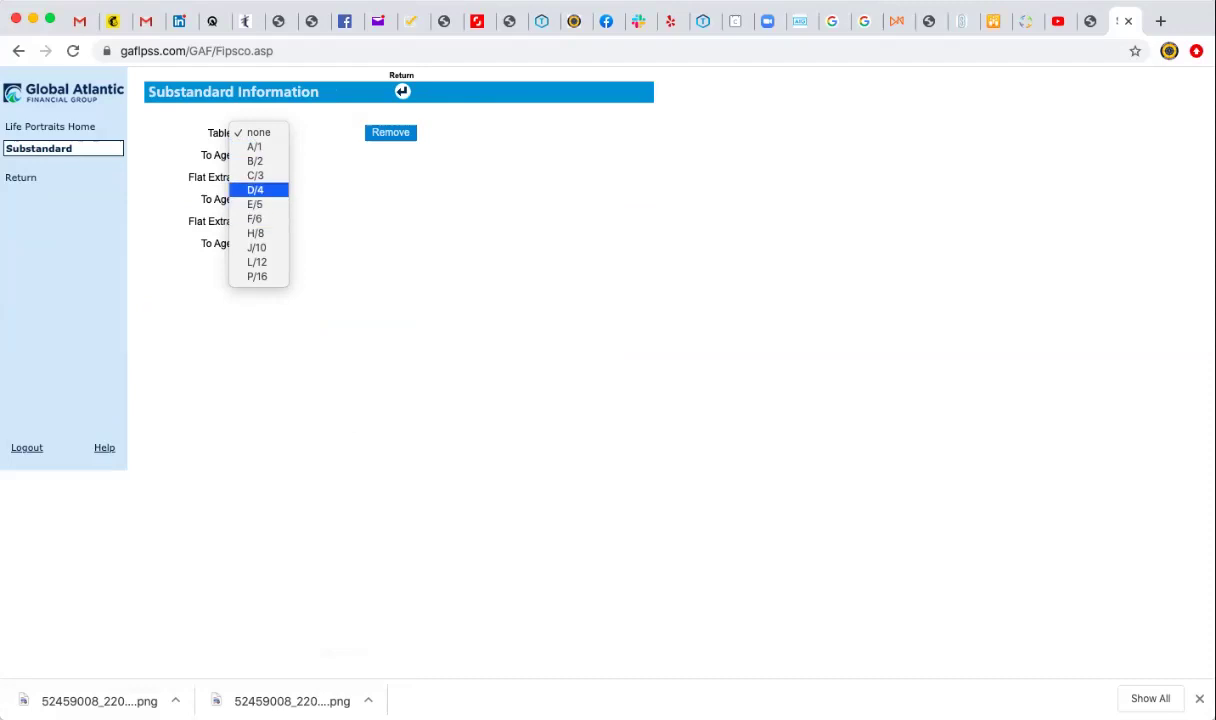
{"action": "key", "text": "Up"}
{"action": "key", "text": "Up"}
{"action": "key", "text": "Return"}
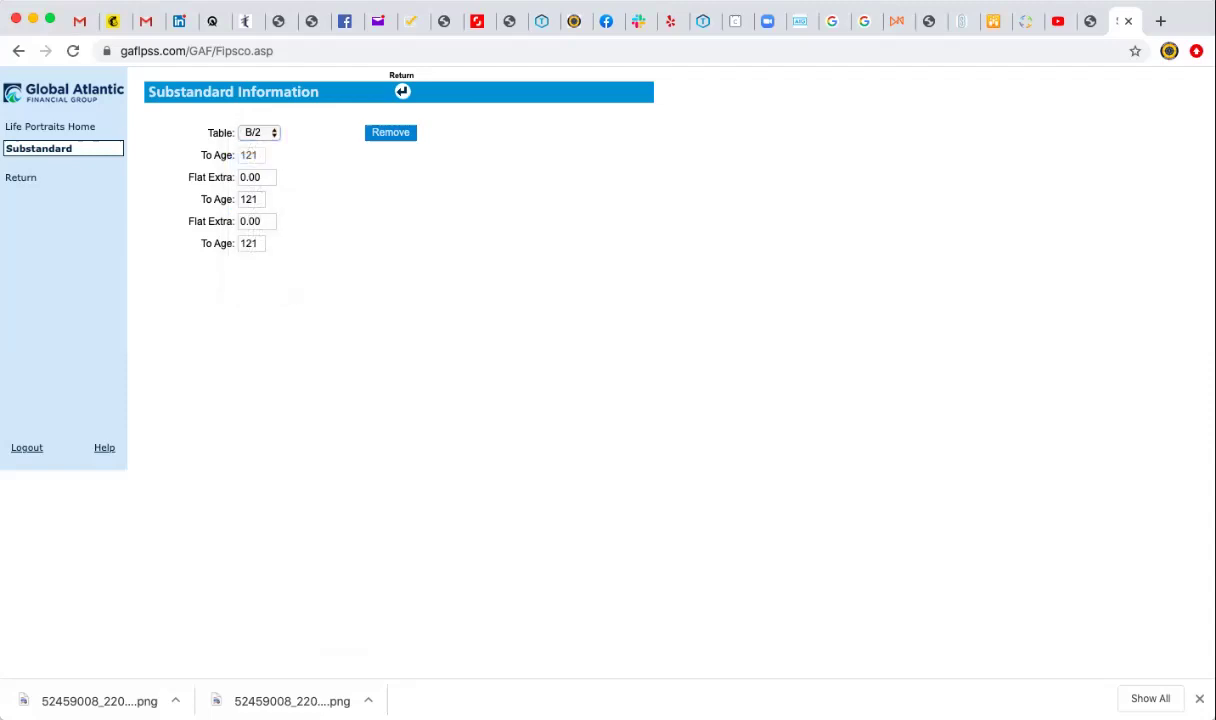
{"action": "left_click", "coordinate": [402, 91]}
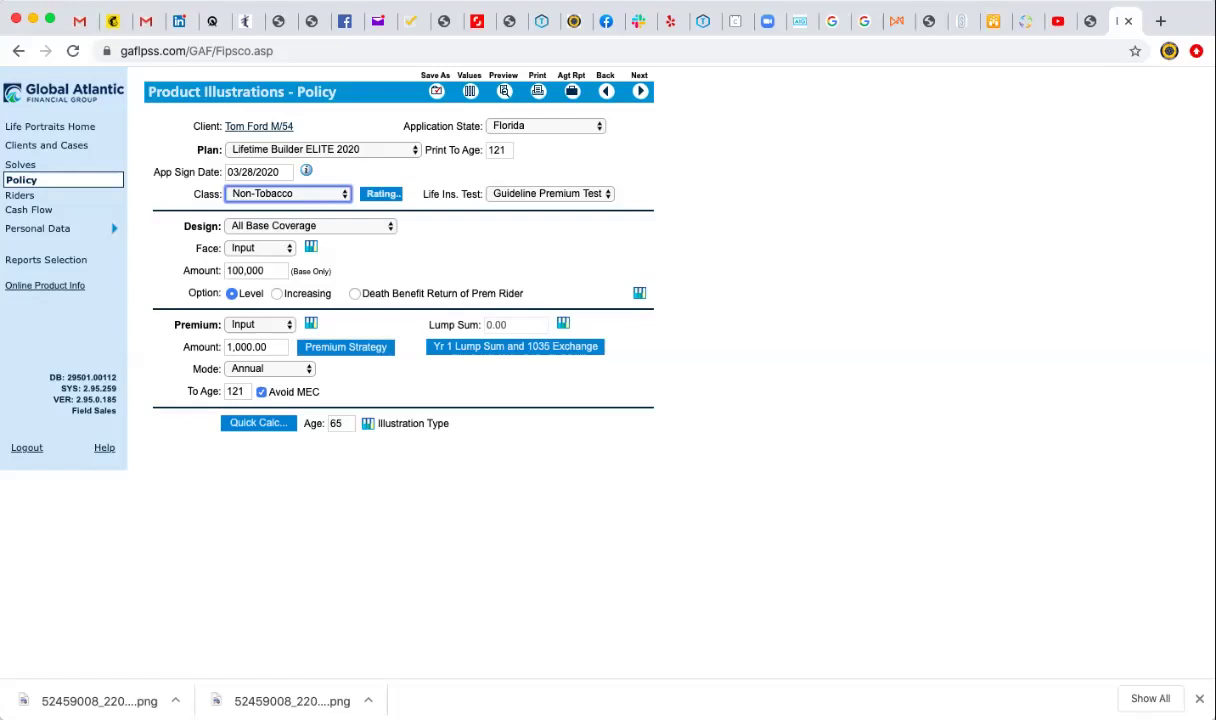
Keep the 100,000 face amount and change the death benefit option from Level to Increasing.
{"action": "left_click", "coordinate": [255, 270]}
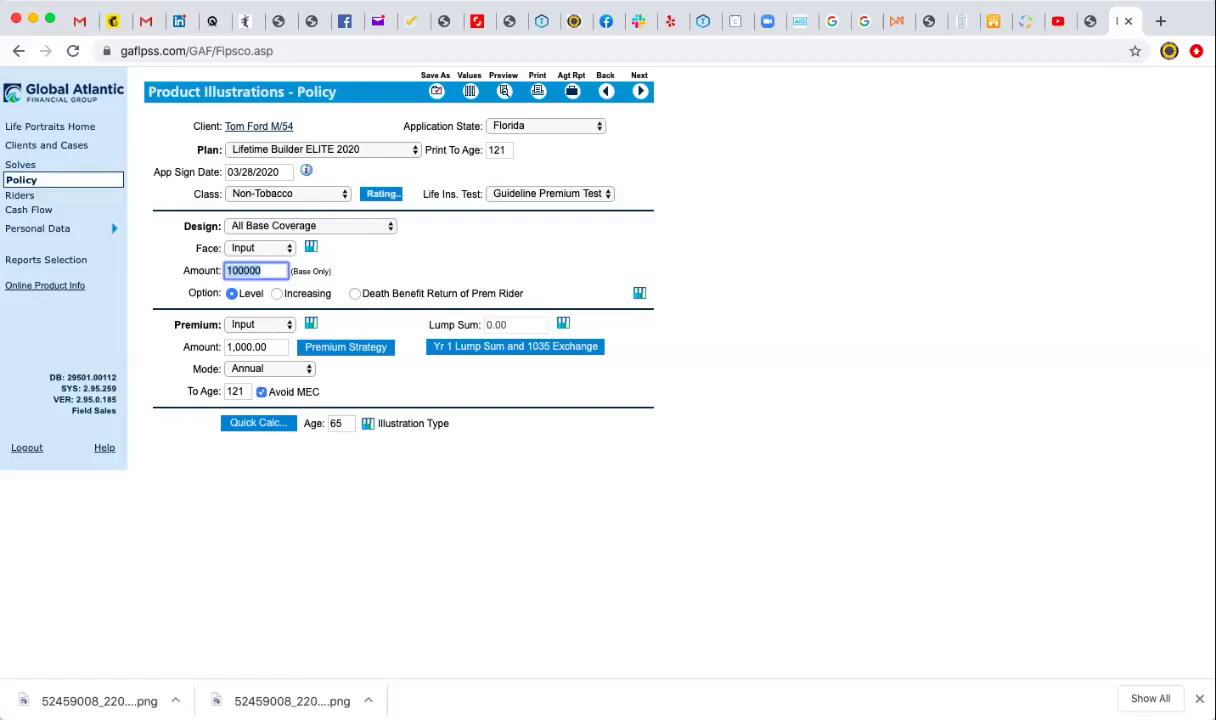
{"action": "key", "text": "Tab"}
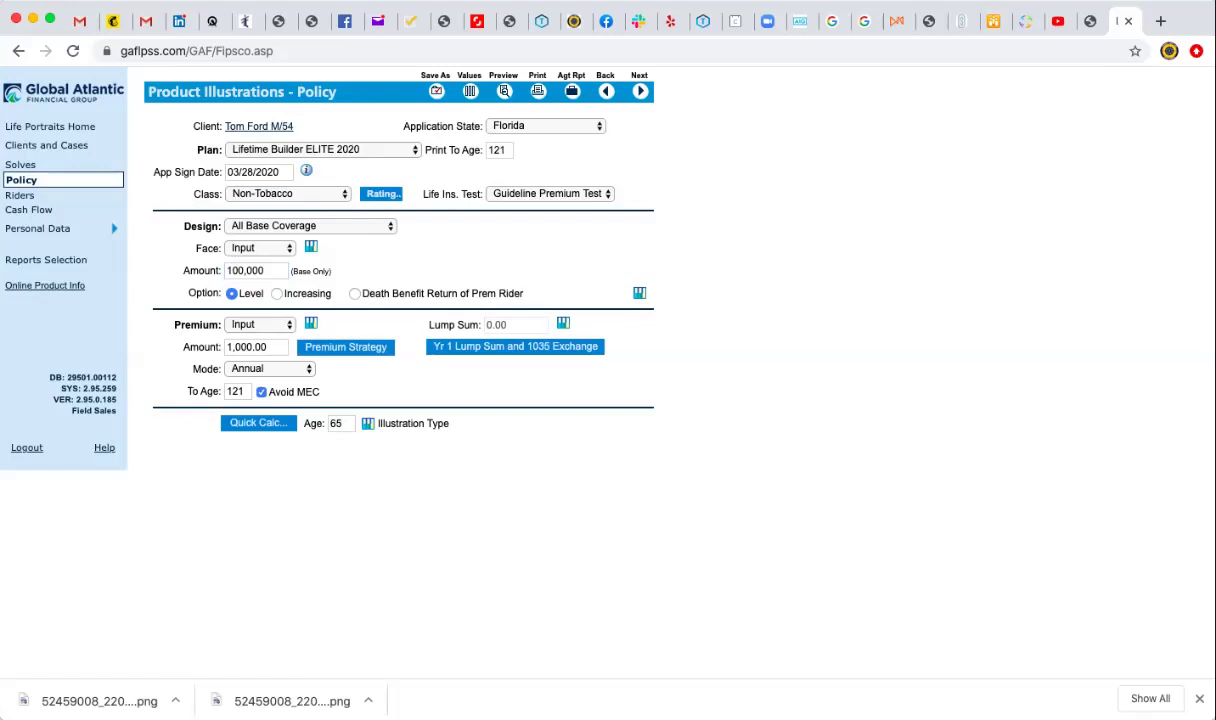
{"action": "left_click", "coordinate": [276, 293]}
Set the premium to Minimum and the payment mode to Monthly (Other).
{"action": "left_click", "coordinate": [260, 324]}
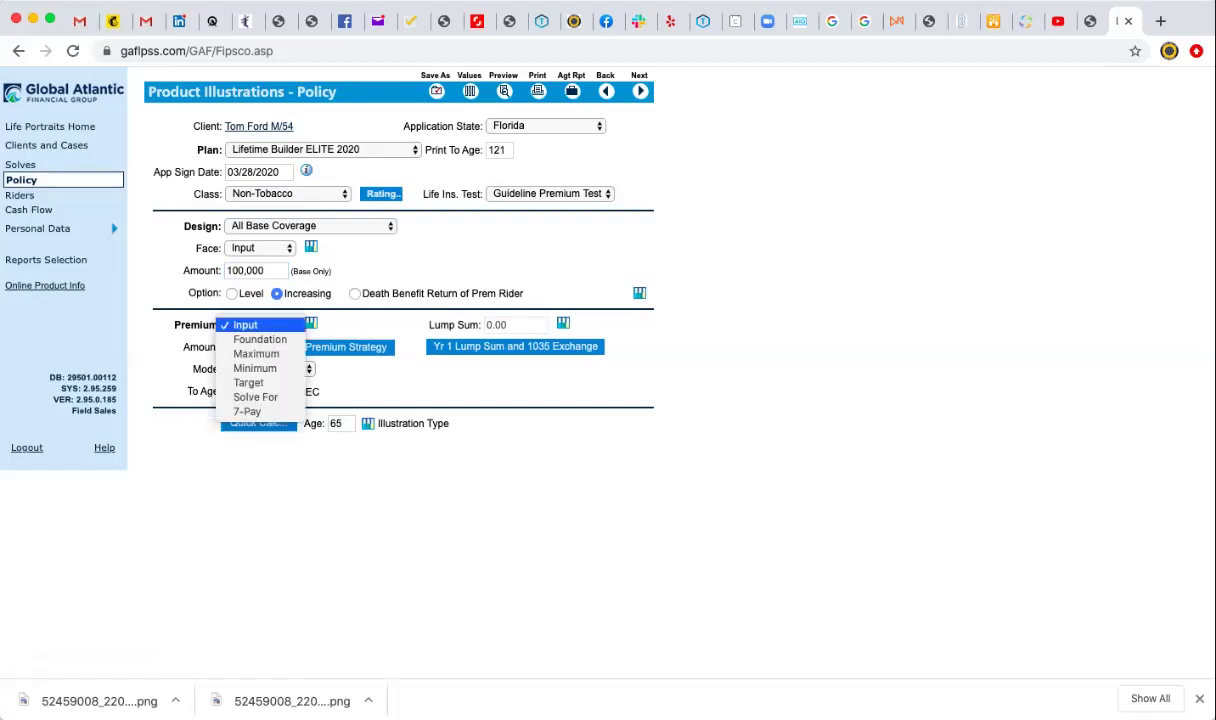
{"action": "key", "text": "Down"}
{"action": "key", "text": "Down"}
{"action": "key", "text": "Down"}
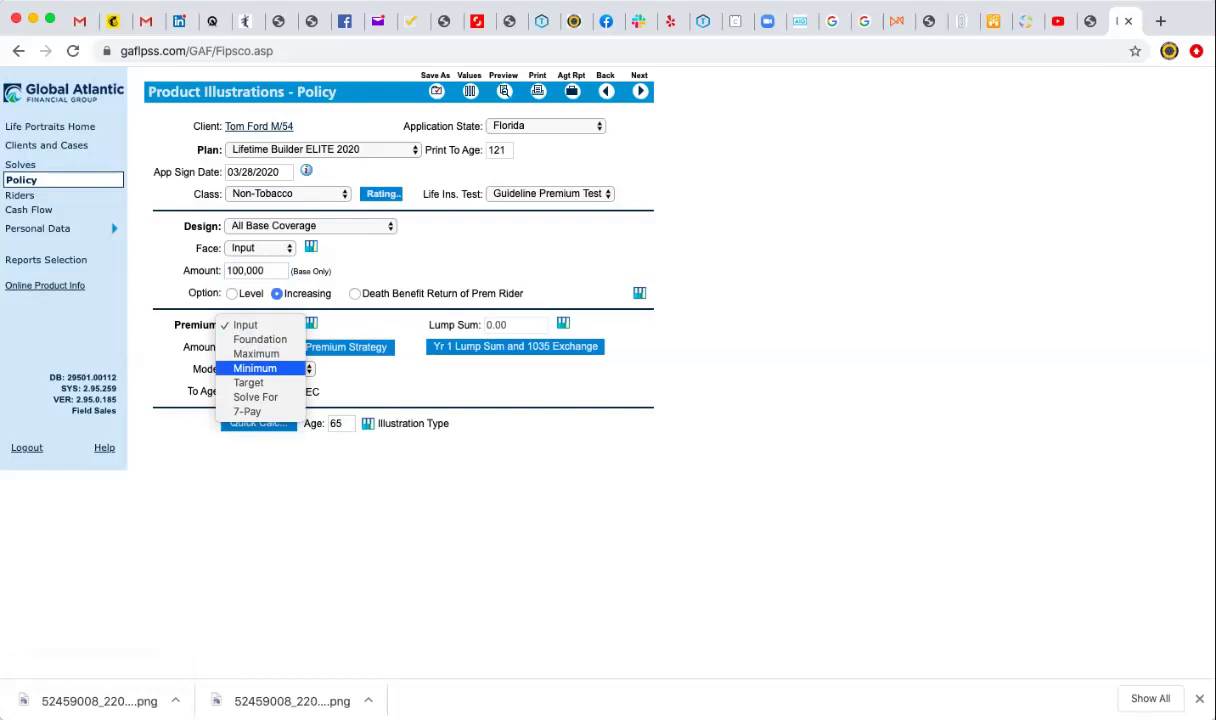
{"action": "key", "text": "Return"}
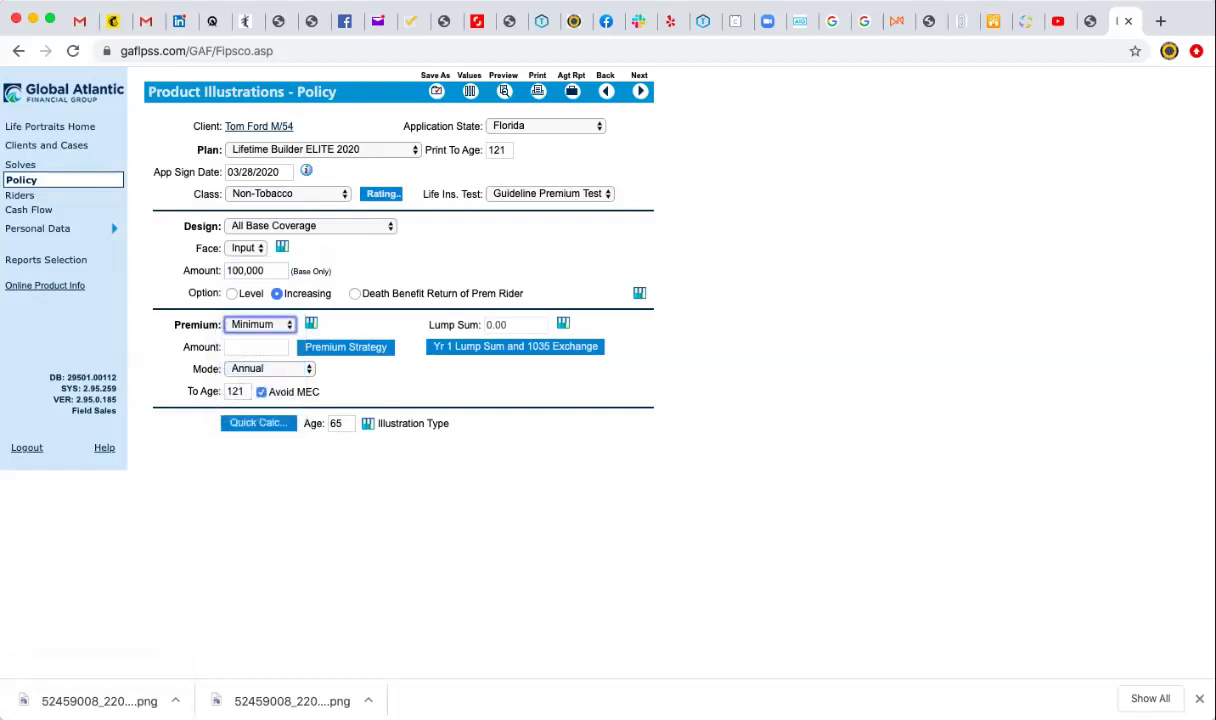
{"action": "left_click", "coordinate": [270, 368]}
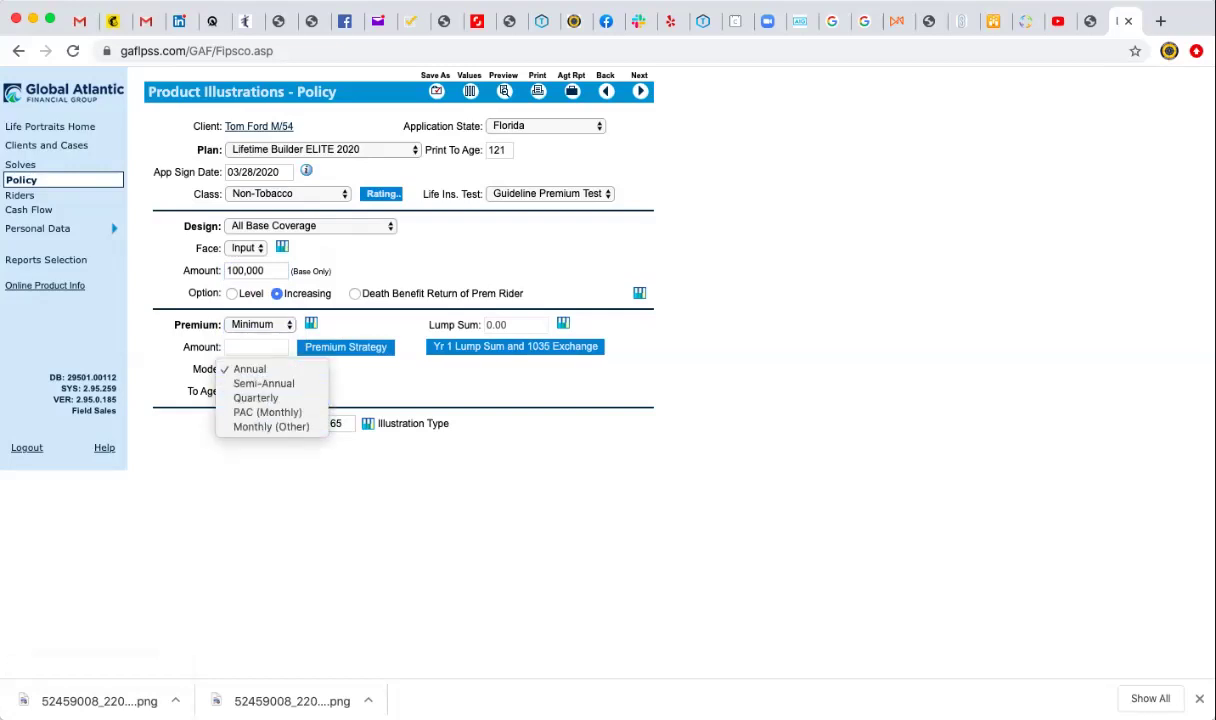
{"action": "left_click", "coordinate": [271, 426]}
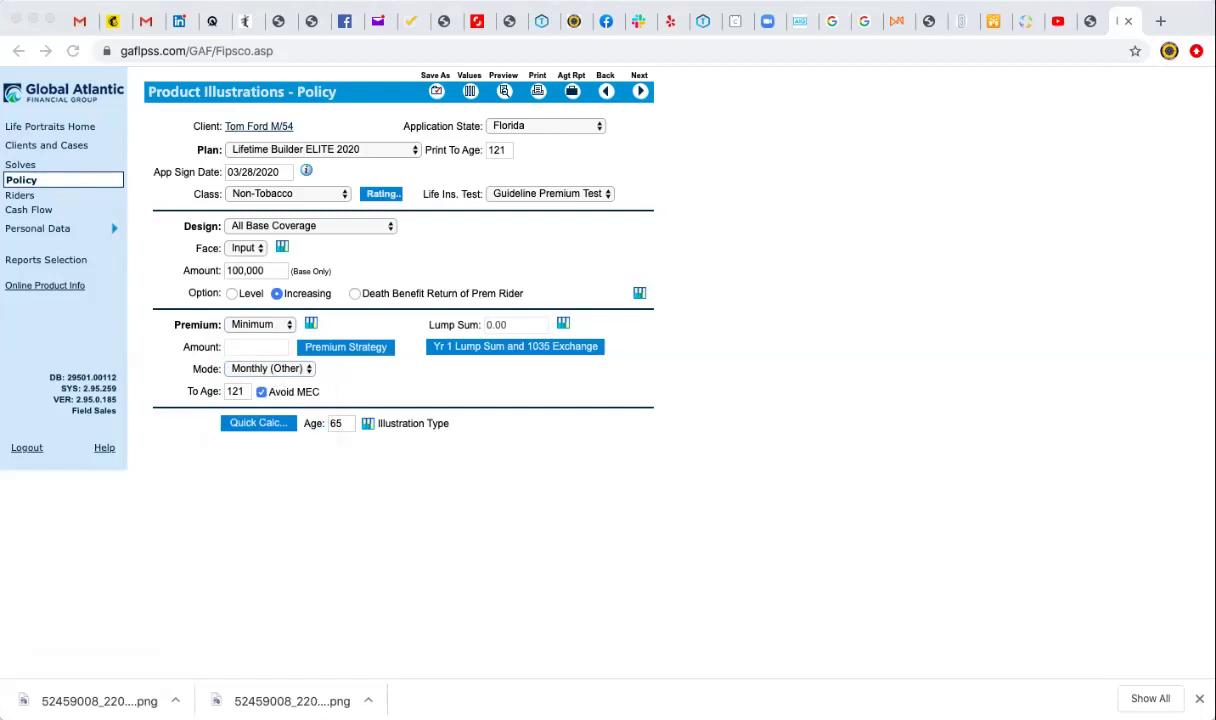
Switch the premium from Maximum to Input with a 350.00 amount.
{"action": "left_click", "coordinate": [260, 324]}
{"action": "key", "text": "Up"}
{"action": "key", "text": "Return"}
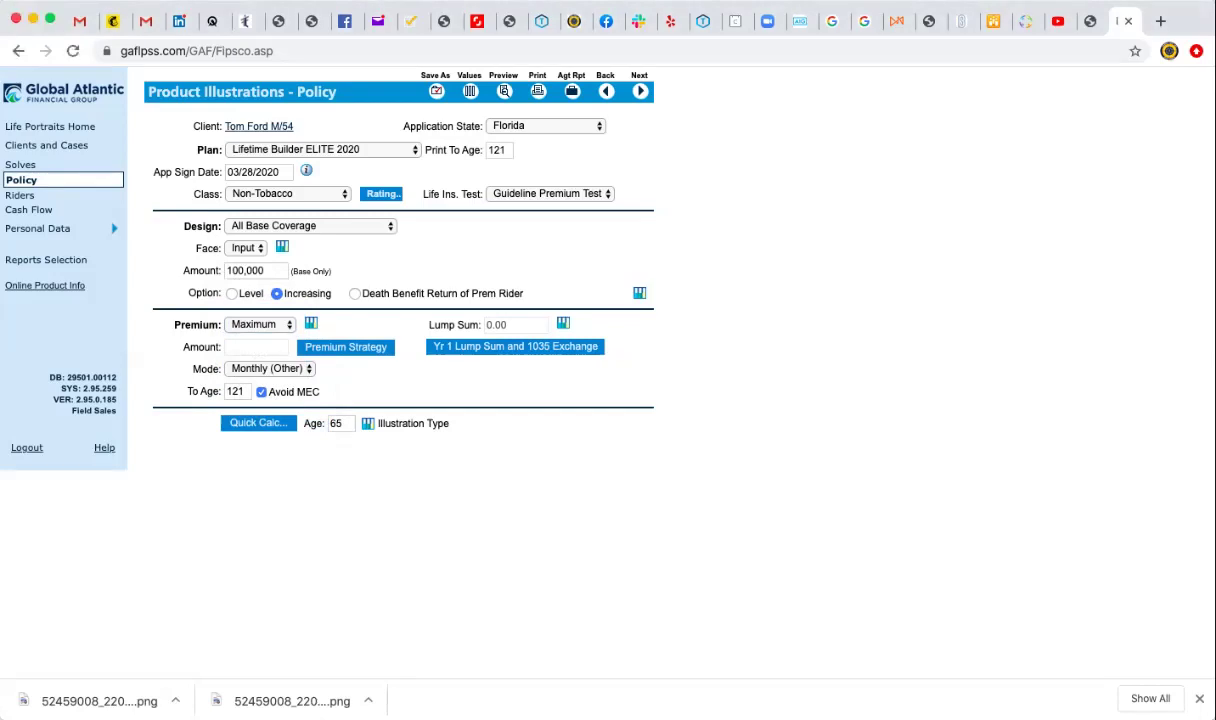
{"action": "left_click", "coordinate": [258, 324]}
{"action": "key", "text": "Return"}
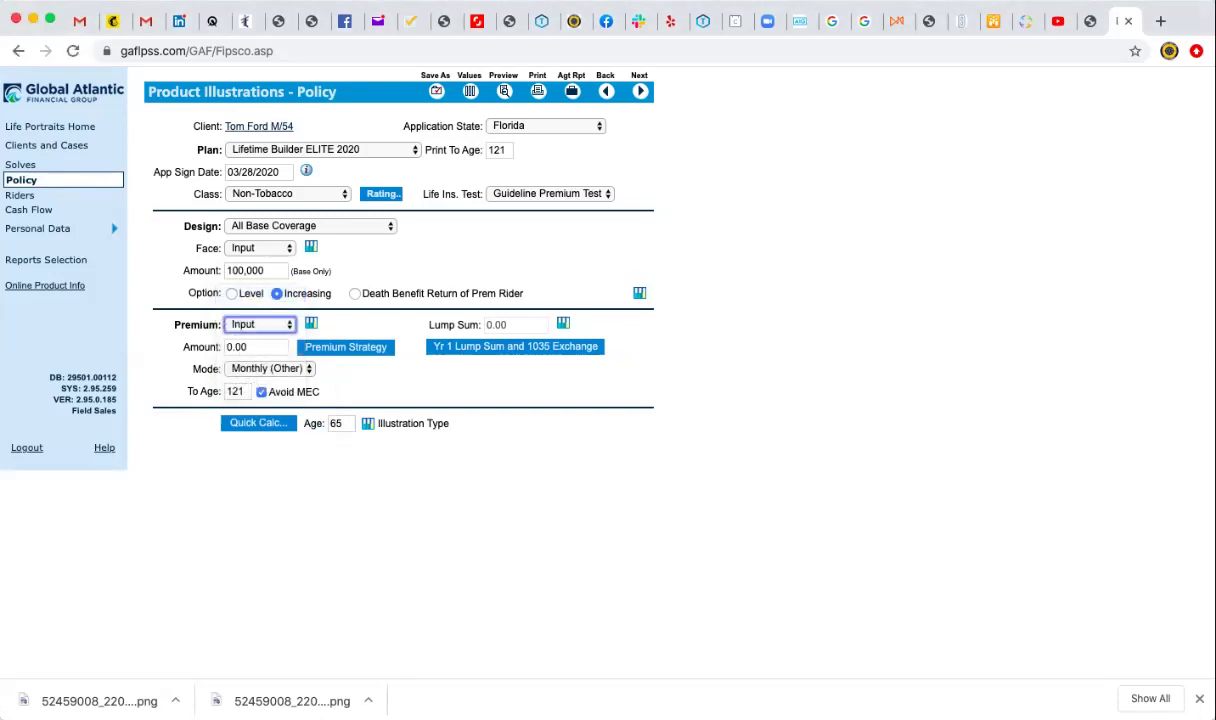
{"action": "key", "text": "Tab"}
{"action": "type", "text": "0"}
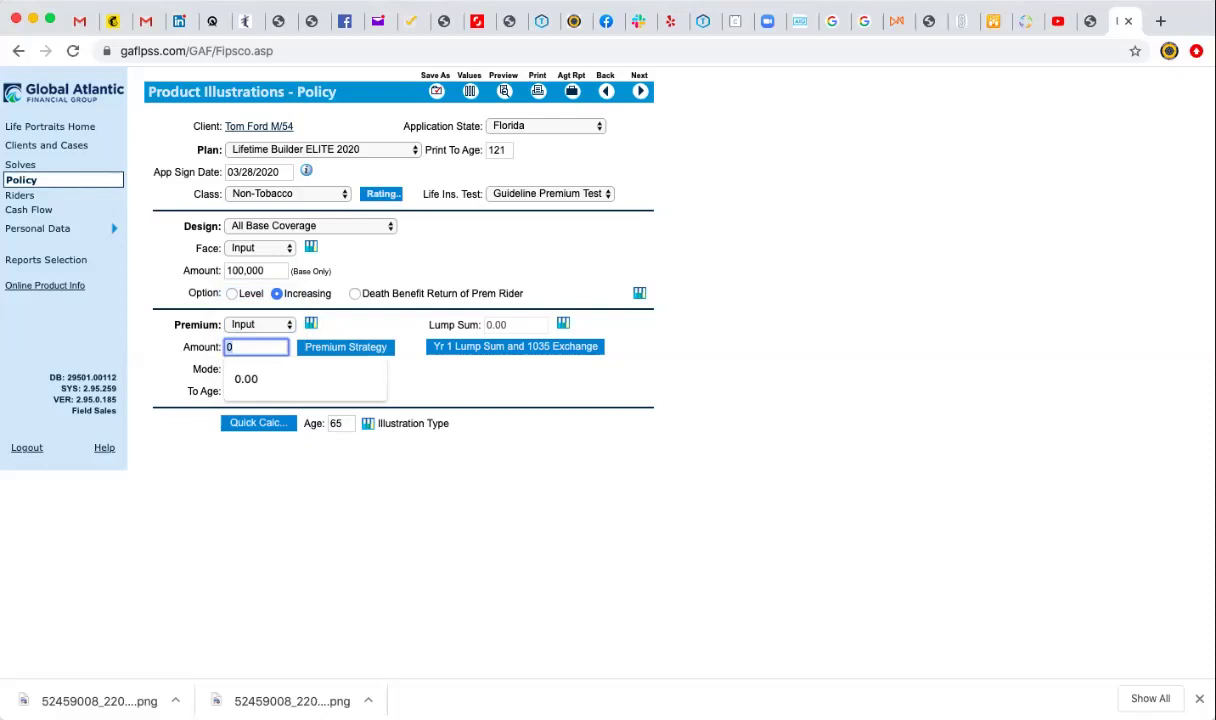
{"action": "key", "text": "BackSpace"}
{"action": "type", "text": "350"}
{"action": "key", "text": "Tab"}
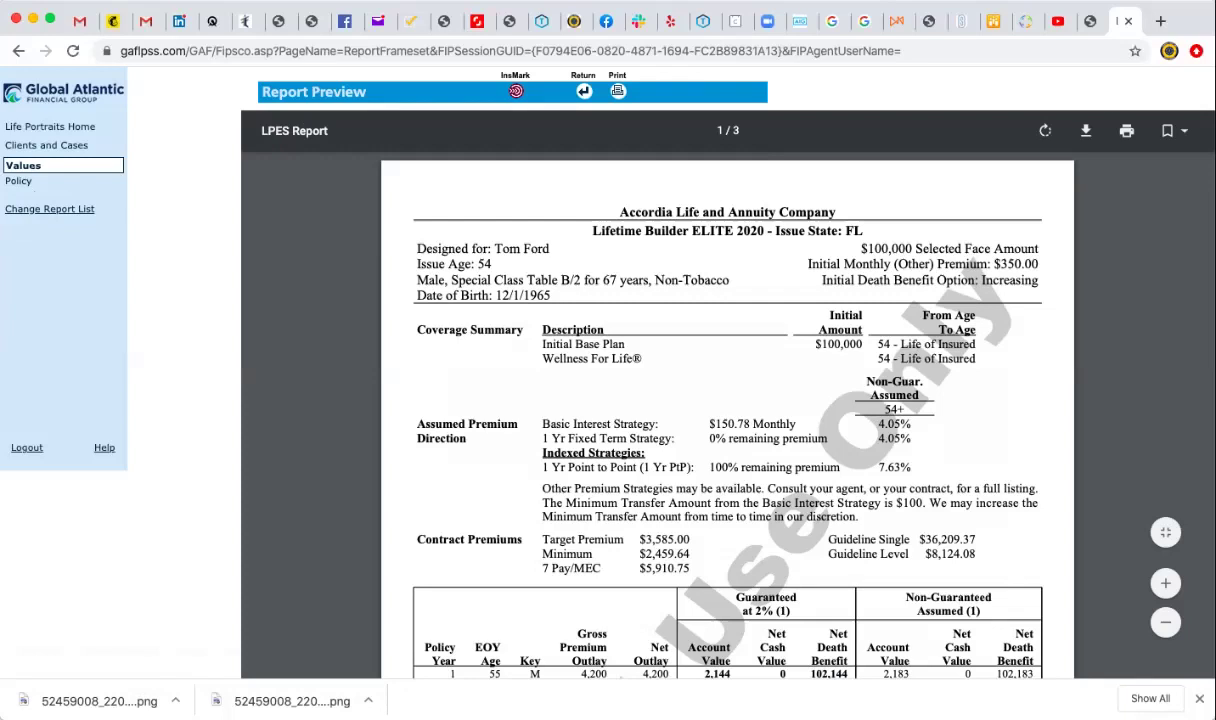
{"action": "left_click_drag", "start_coordinate": [861, 248], "coordinate": [1038, 248]}
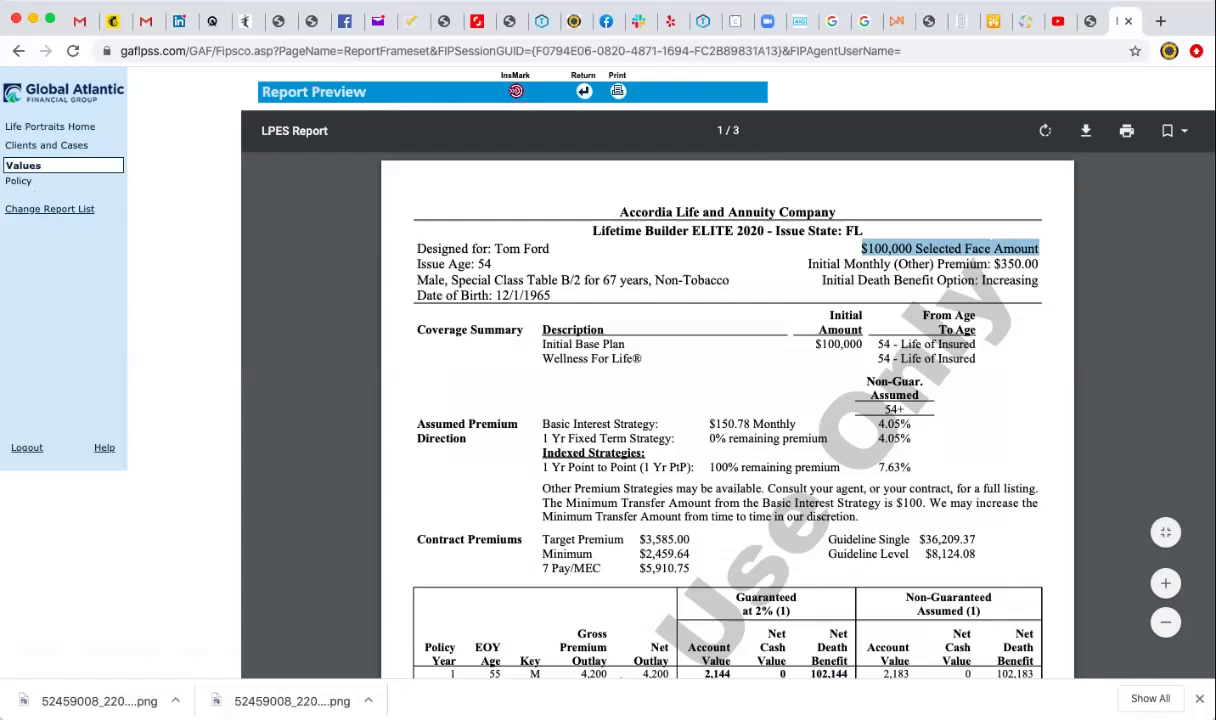
{"action": "left_click_drag", "start_coordinate": [993, 264], "coordinate": [1038, 264]}
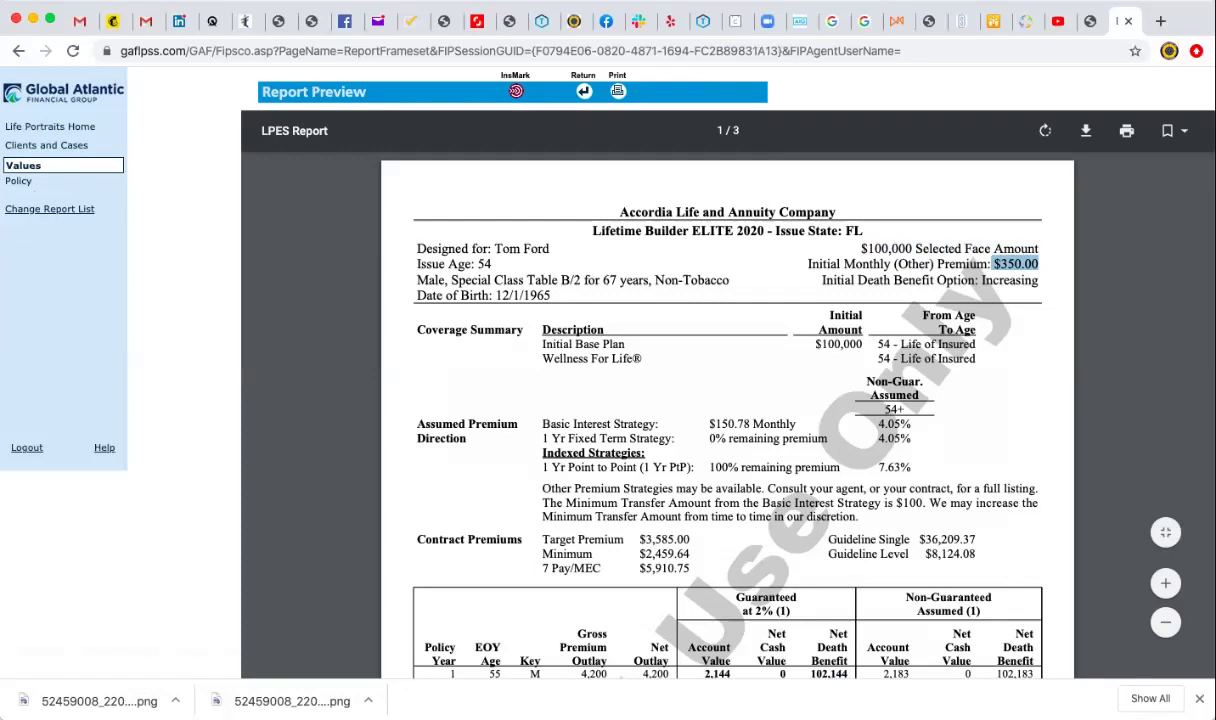
{"action": "left_click_drag", "start_coordinate": [982, 280], "coordinate": [1038, 280]}
{"action": "scroll", "coordinate": [727, 400], "scroll_direction": "down", "scroll_amount": 5}
{"action": "scroll", "coordinate": [727, 400], "scroll_direction": "up", "scroll_amount": 2}
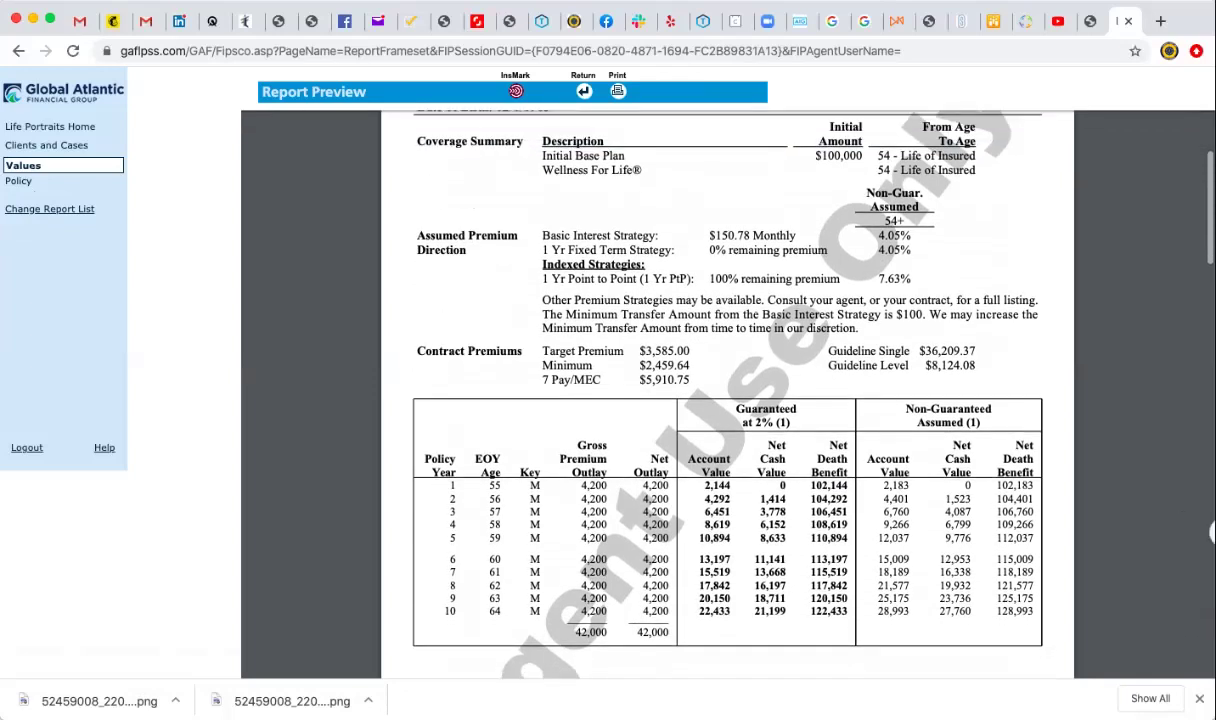
{"action": "scroll", "coordinate": [727, 400], "scroll_direction": "down", "scroll_amount": 3}
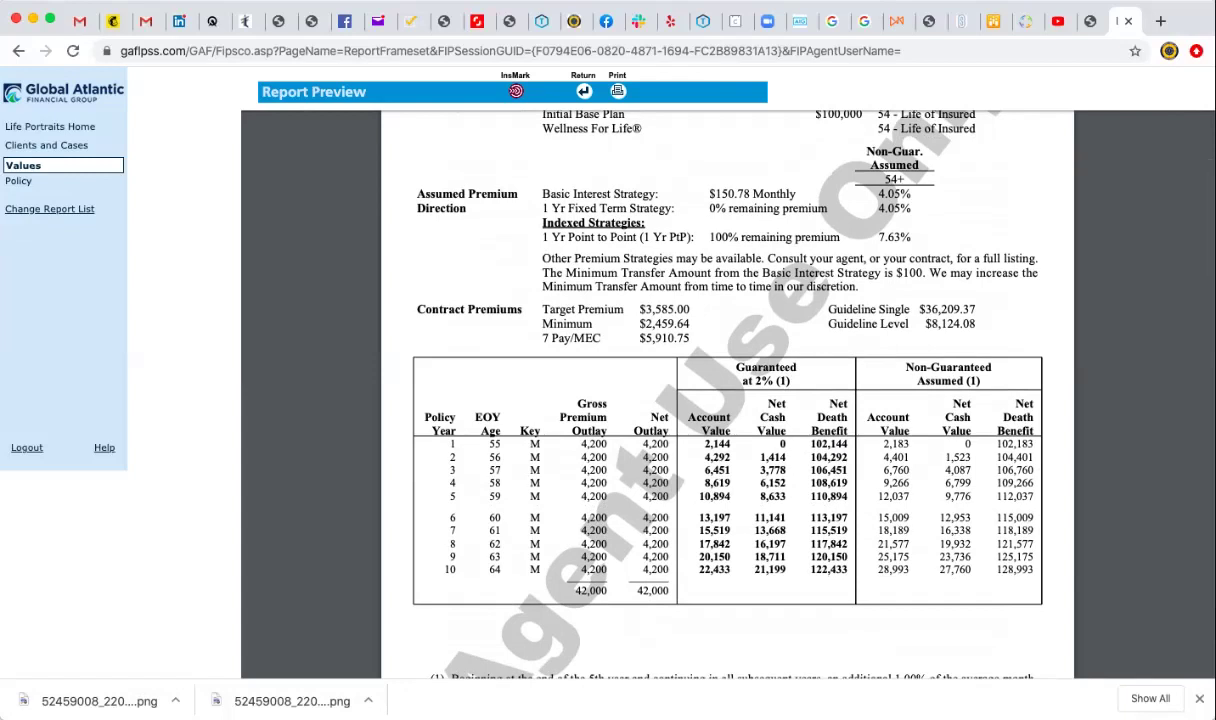
{"action": "scroll", "coordinate": [727, 400], "scroll_direction": "up", "scroll_amount": 1}
{"action": "left_click_drag", "start_coordinate": [541, 352], "coordinate": [690, 352]}
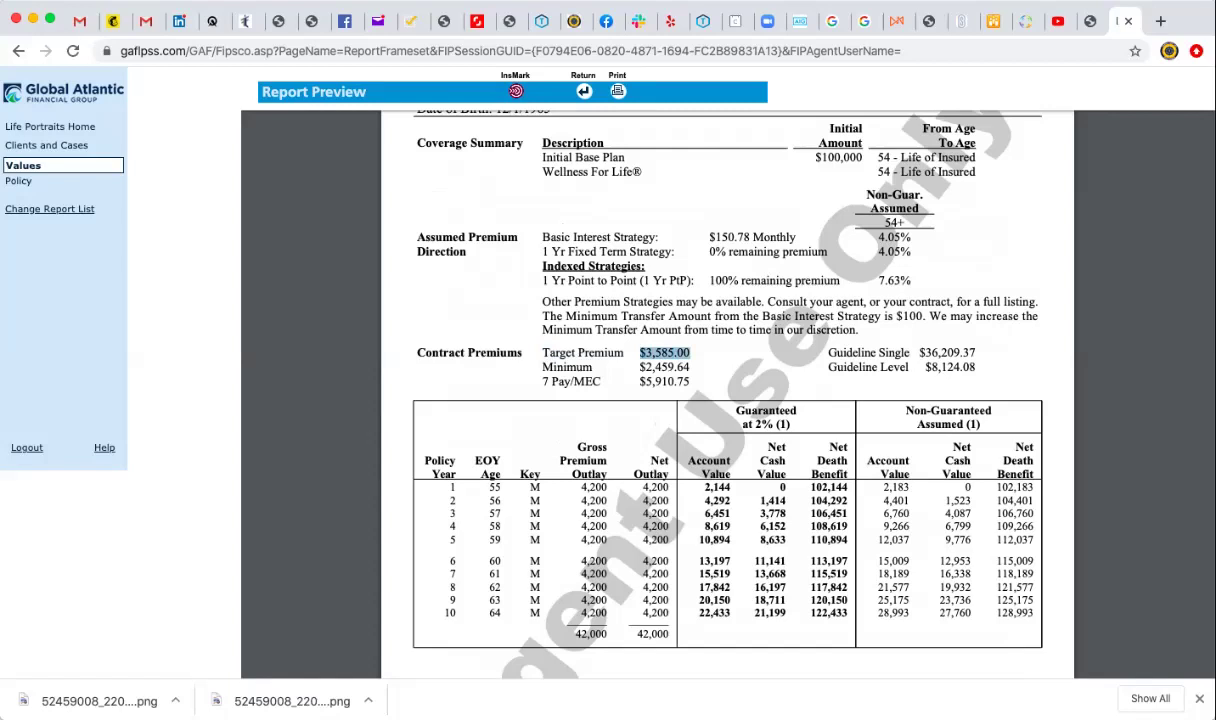
{"action": "left_click_drag", "start_coordinate": [878, 280], "coordinate": [911, 280]}
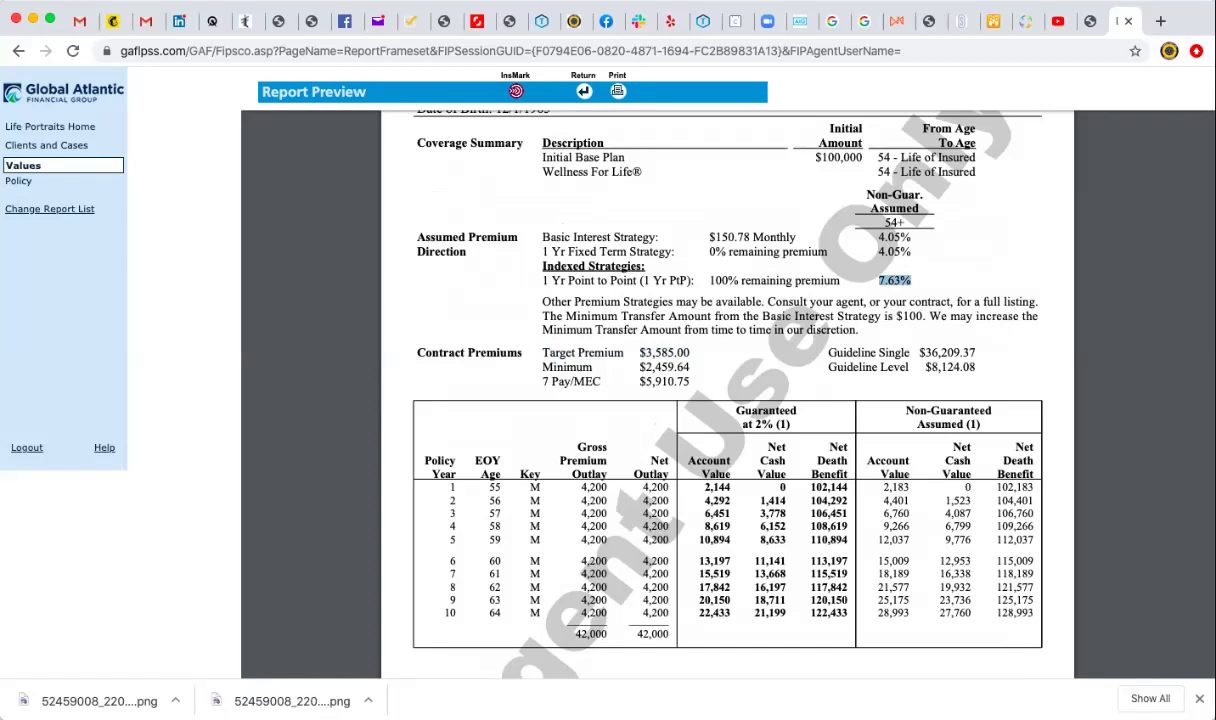
{"action": "left_click", "coordinate": [850, 267]}
{"action": "scroll", "coordinate": [727, 390], "scroll_direction": "down", "scroll_amount": 3}
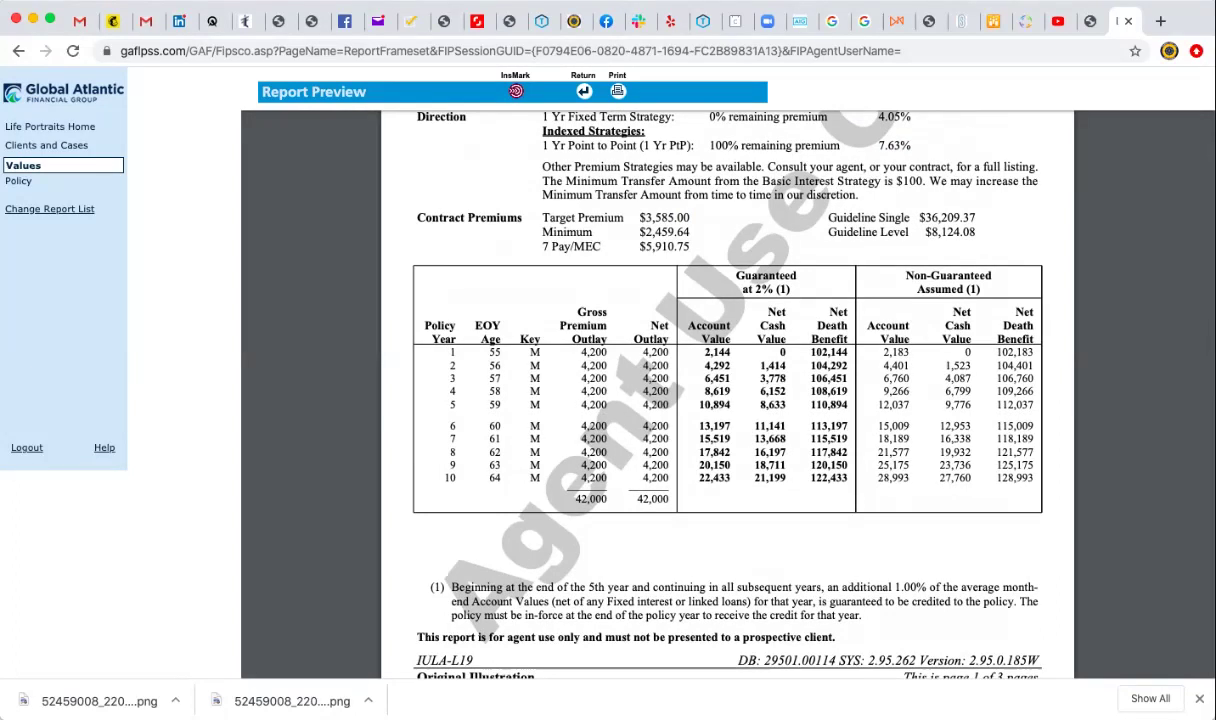
{"action": "scroll", "coordinate": [727, 400], "scroll_direction": "down", "scroll_amount": 2}
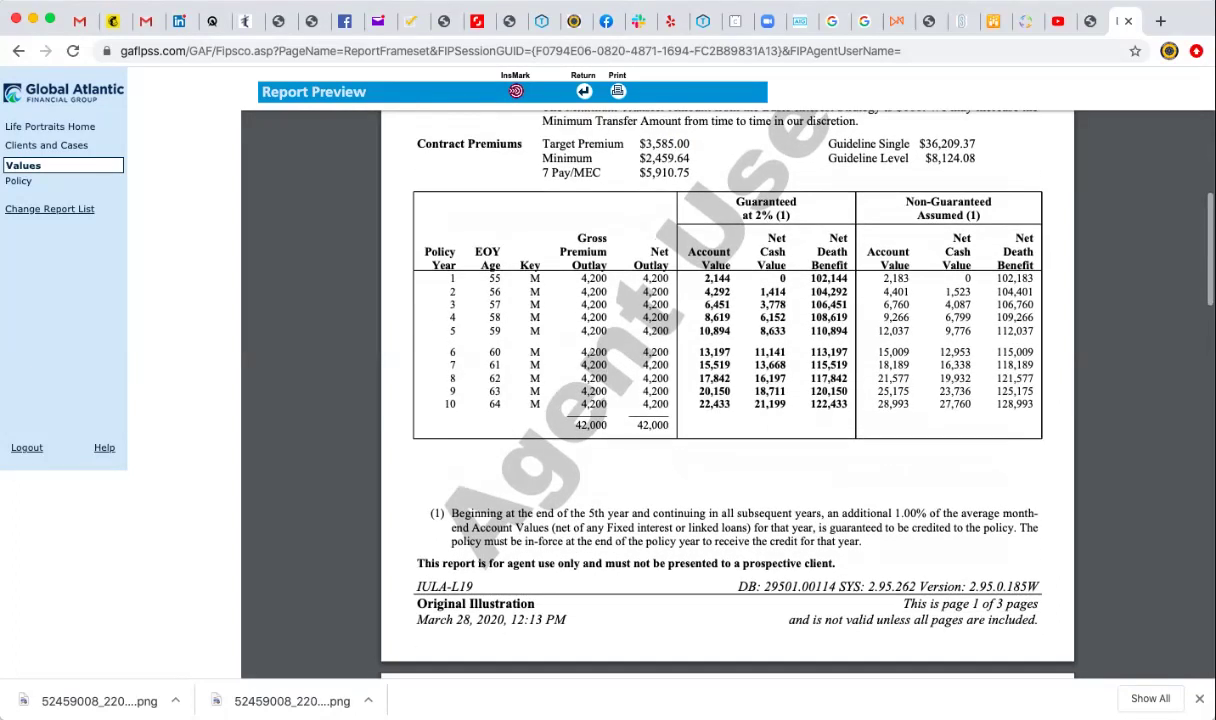
{"action": "scroll", "coordinate": [727, 400], "scroll_direction": "down", "scroll_amount": 10}
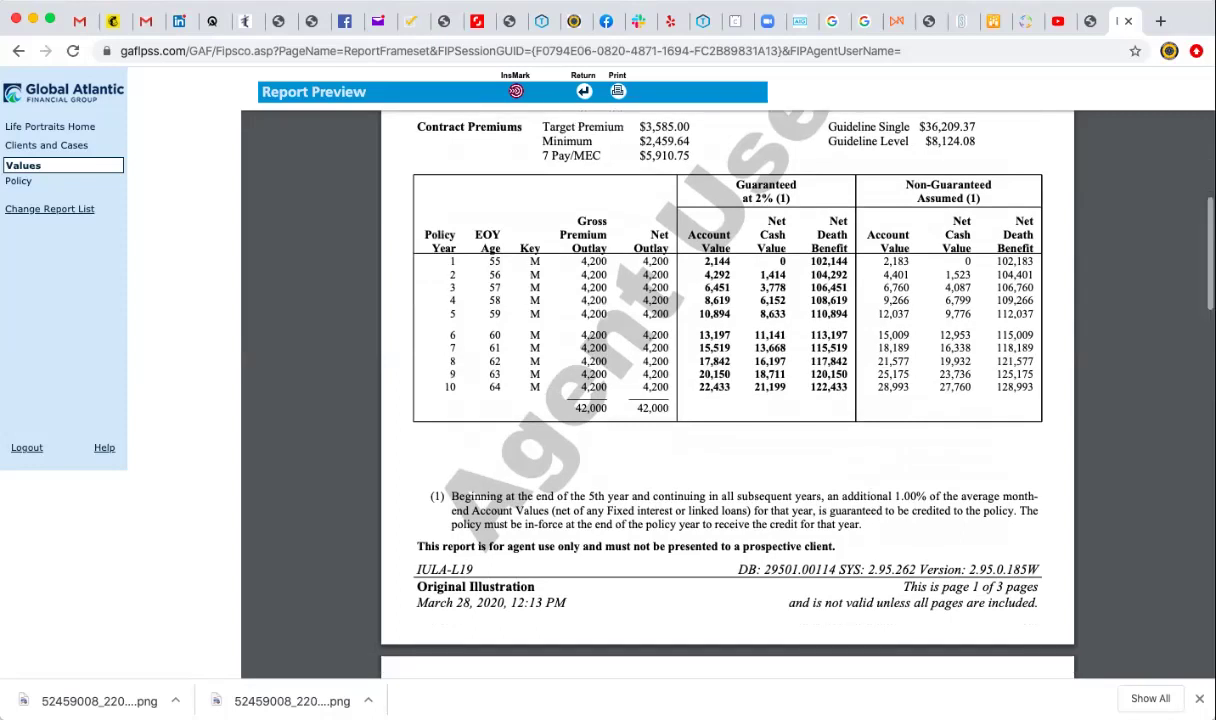
Highlight the year-20 report figures: 84,000 premiums, 100,622 net cash value, 200,622 death benefit.
{"action": "scroll", "coordinate": [727, 400], "scroll_direction": "down", "scroll_amount": 2}
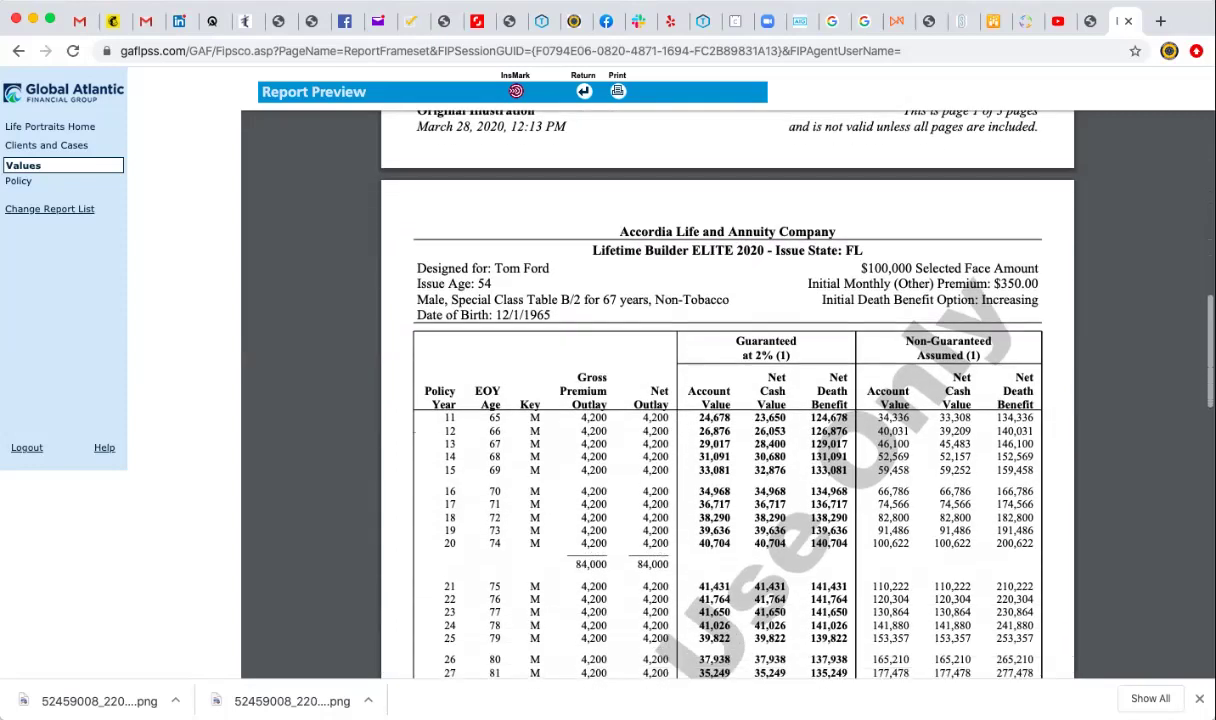
{"action": "scroll", "coordinate": [727, 400], "scroll_direction": "down", "scroll_amount": 1}
{"action": "scroll", "coordinate": [727, 400], "scroll_direction": "down", "scroll_amount": 2}
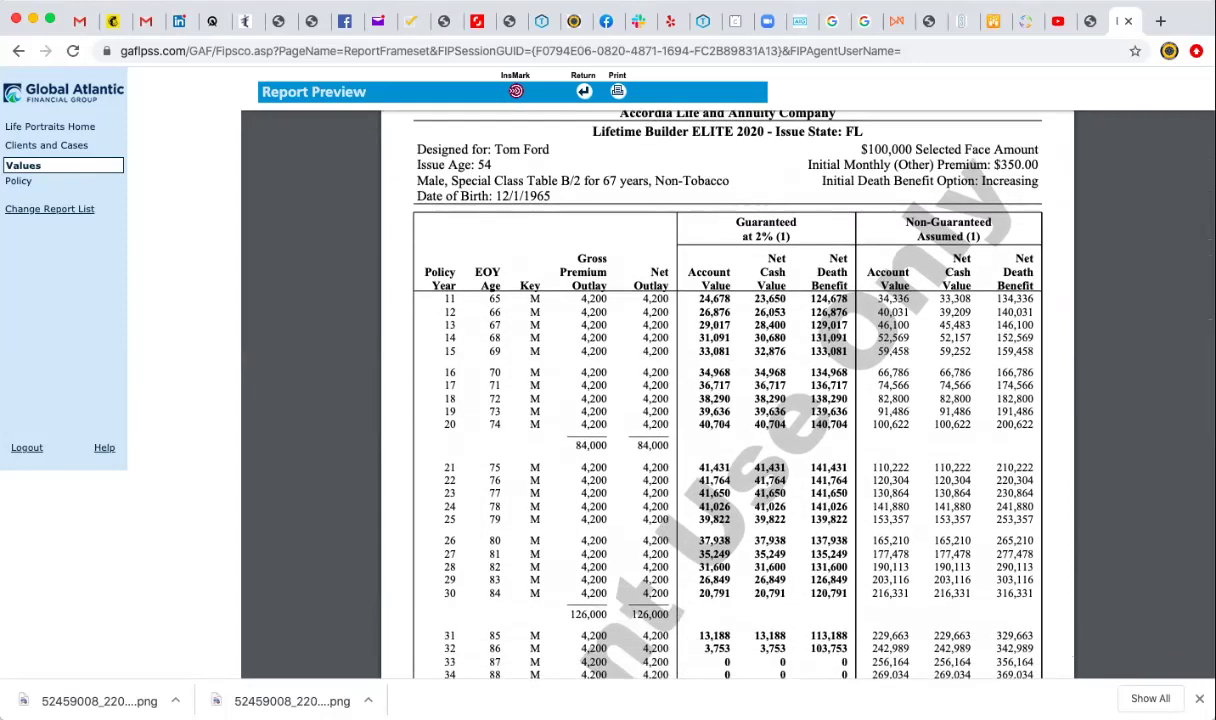
{"action": "double_click", "coordinate": [590, 445]}
{"action": "left_click_drag", "start_coordinate": [933, 424], "coordinate": [971, 424]}
{"action": "double_click", "coordinate": [1014, 424]}
{"action": "scroll", "coordinate": [727, 395], "scroll_direction": "down", "scroll_amount": 3}
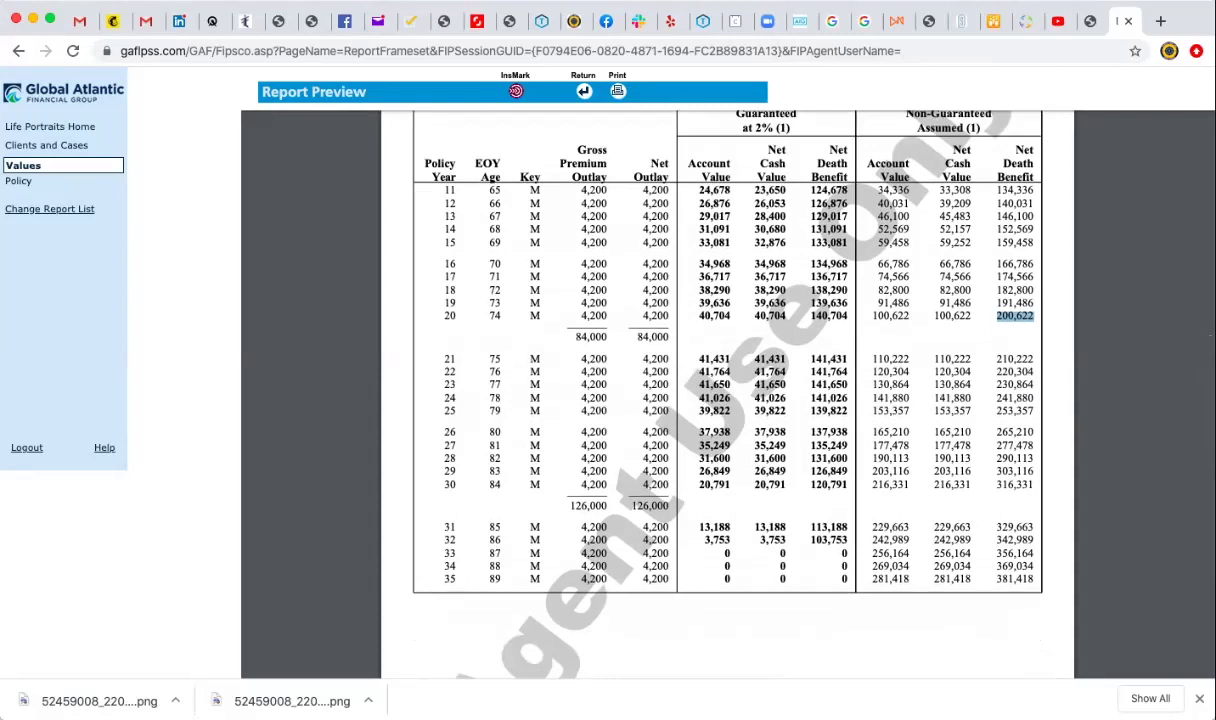
{"action": "scroll", "coordinate": [727, 395], "scroll_direction": "down", "scroll_amount": 12}
{"action": "scroll", "coordinate": [727, 395], "scroll_direction": "down", "scroll_amount": 6}
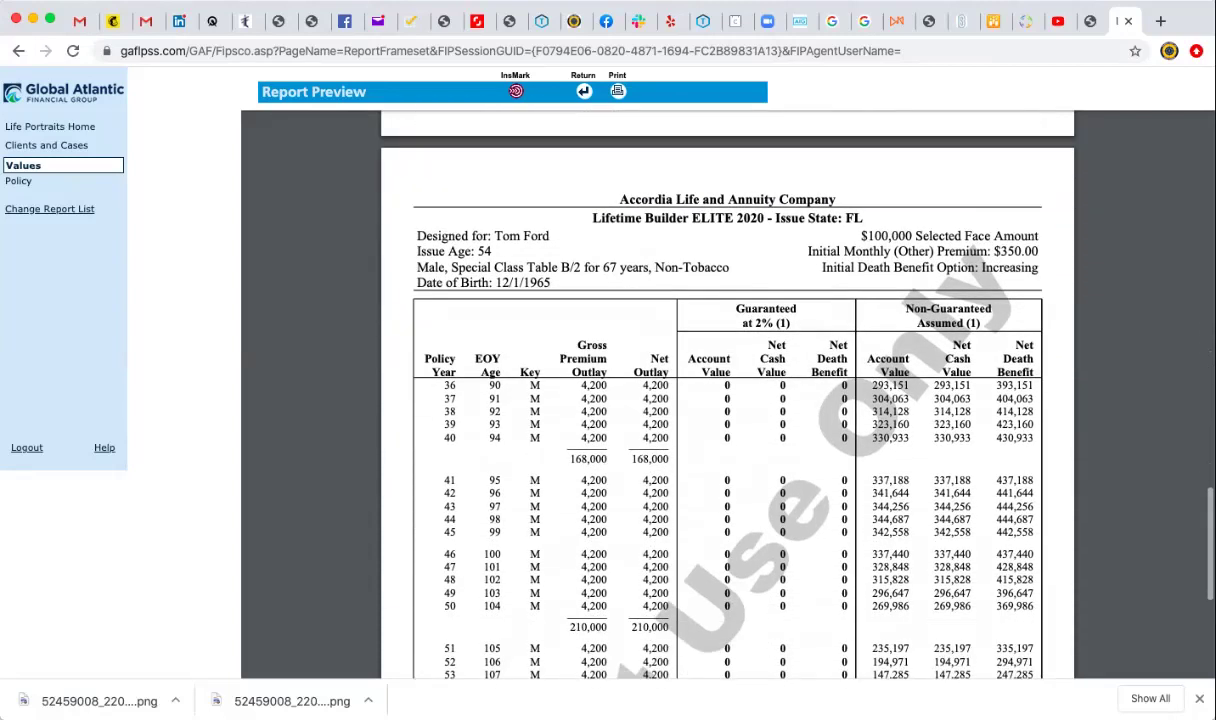
{"action": "scroll", "coordinate": [727, 395], "scroll_direction": "up", "scroll_amount": 20}
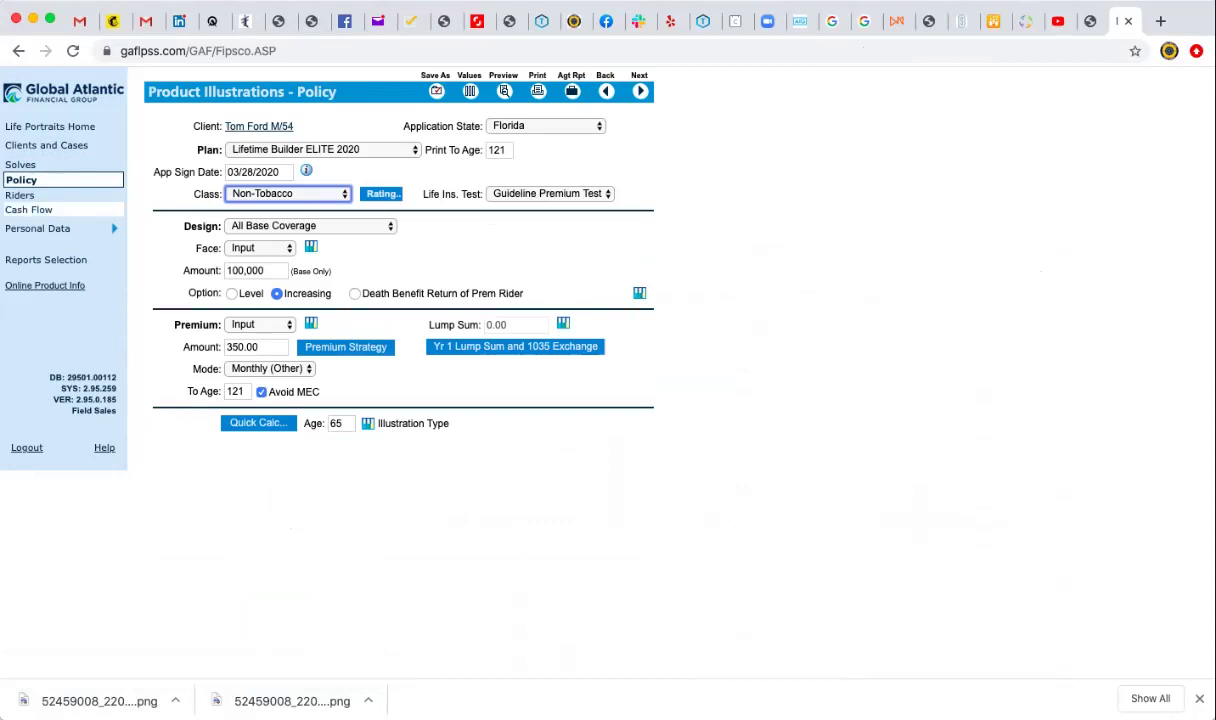
Uncheck Cash Flow From Policy to drop the 1,000 loan, then return to the Policy page.
{"action": "left_click", "coordinate": [29, 209]}
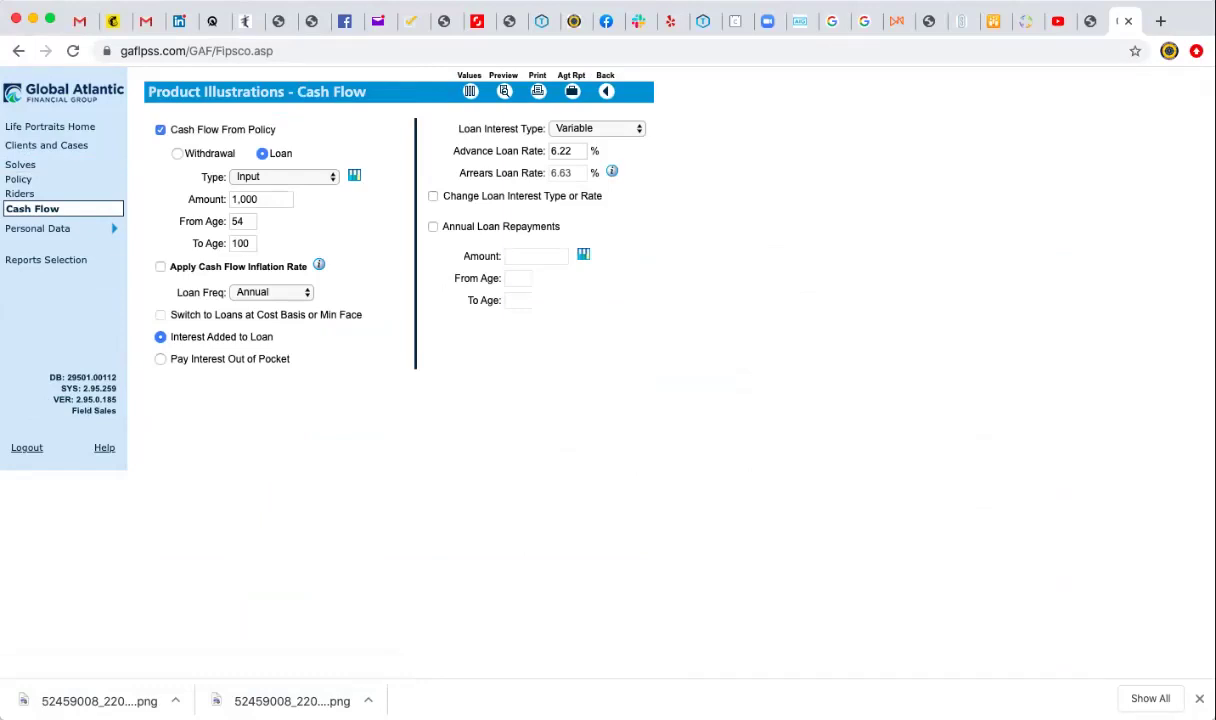
{"action": "key", "text": "Tab"}
{"action": "left_click", "coordinate": [160, 129]}
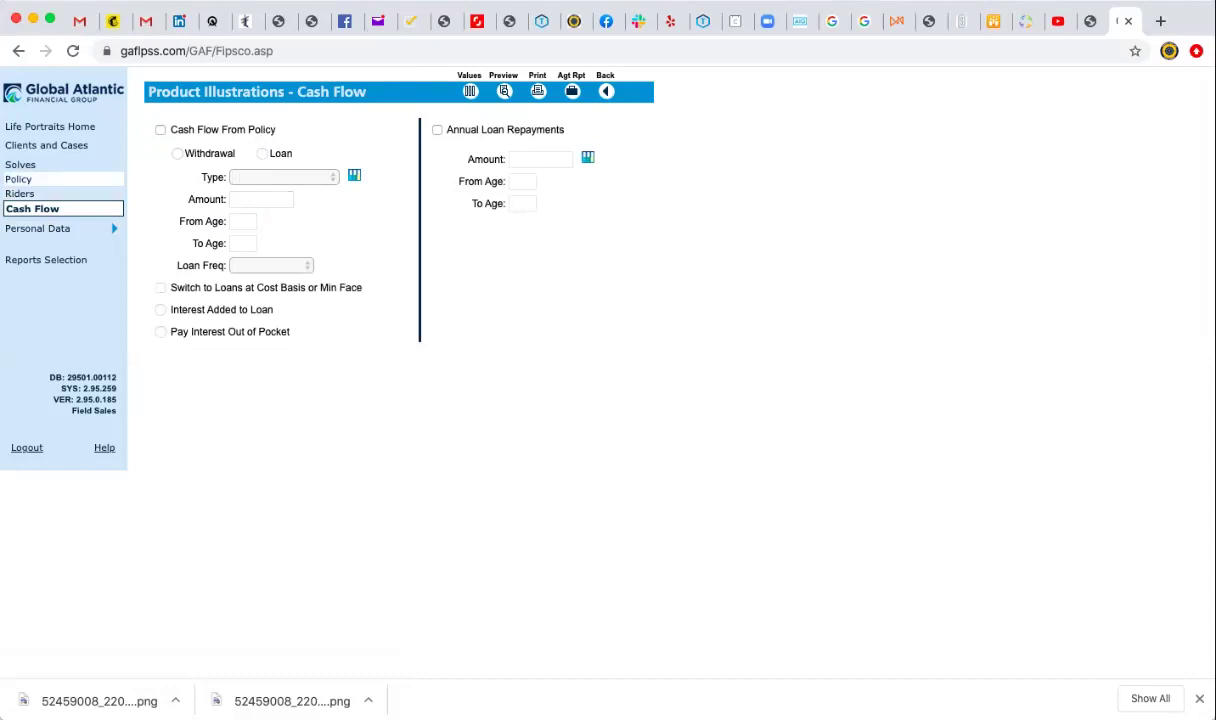
{"action": "left_click", "coordinate": [19, 193]}
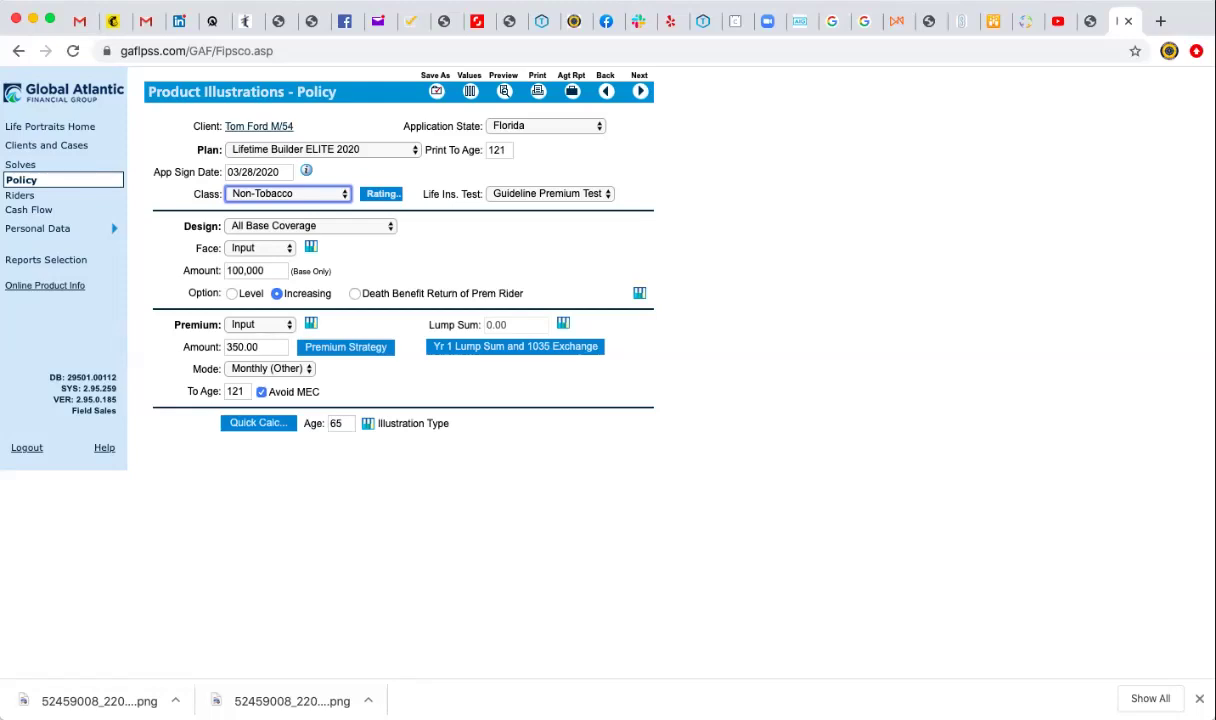
{"action": "left_click", "coordinate": [256, 347]}
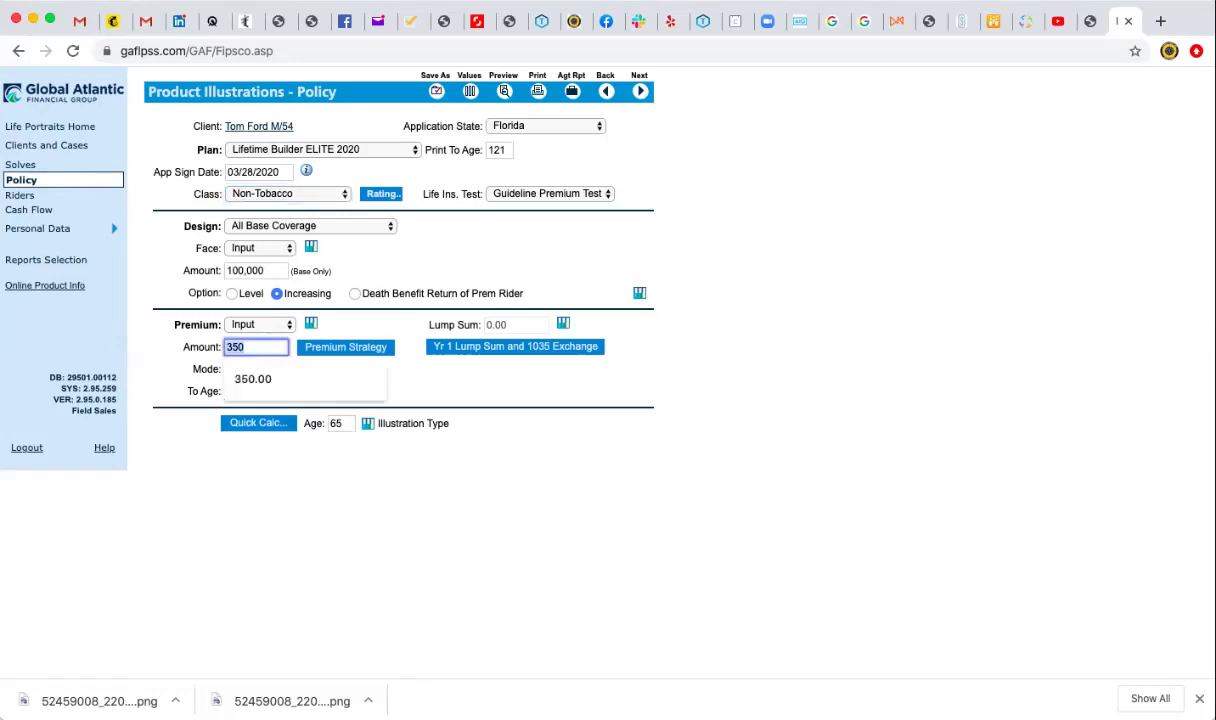
{"action": "left_click", "coordinate": [245, 347]}
{"action": "key", "text": "Tab"}
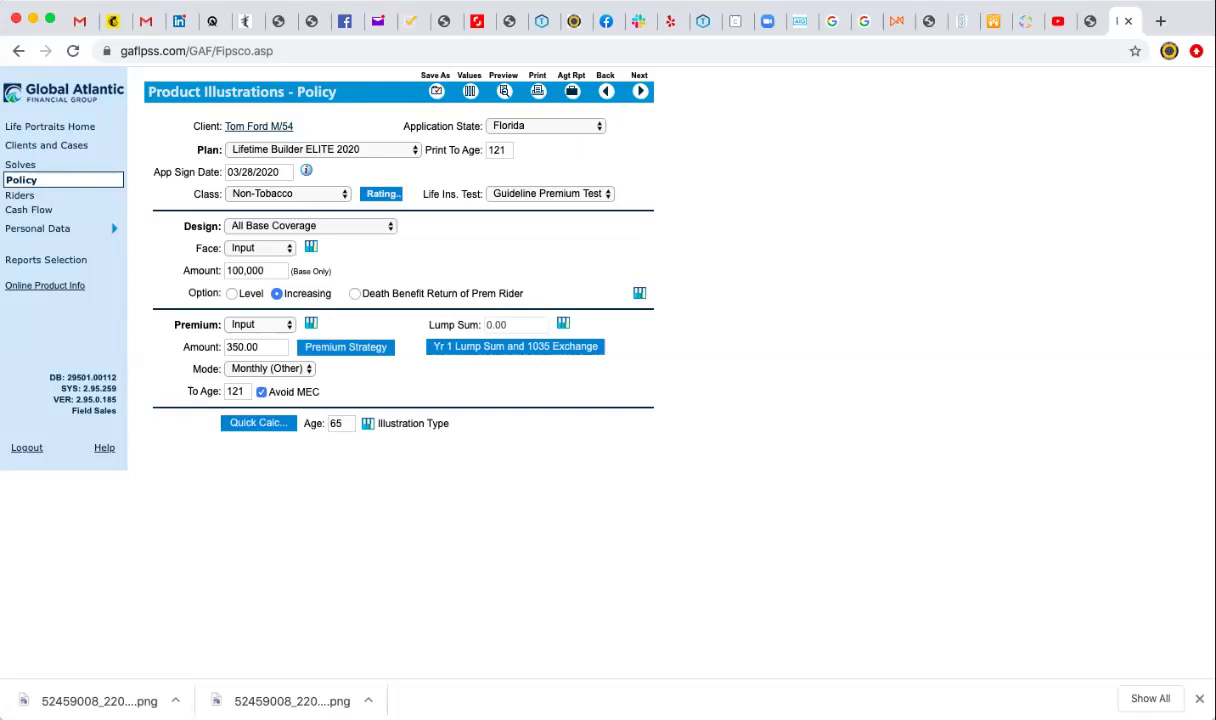
{"action": "left_click", "coordinate": [469, 90]}
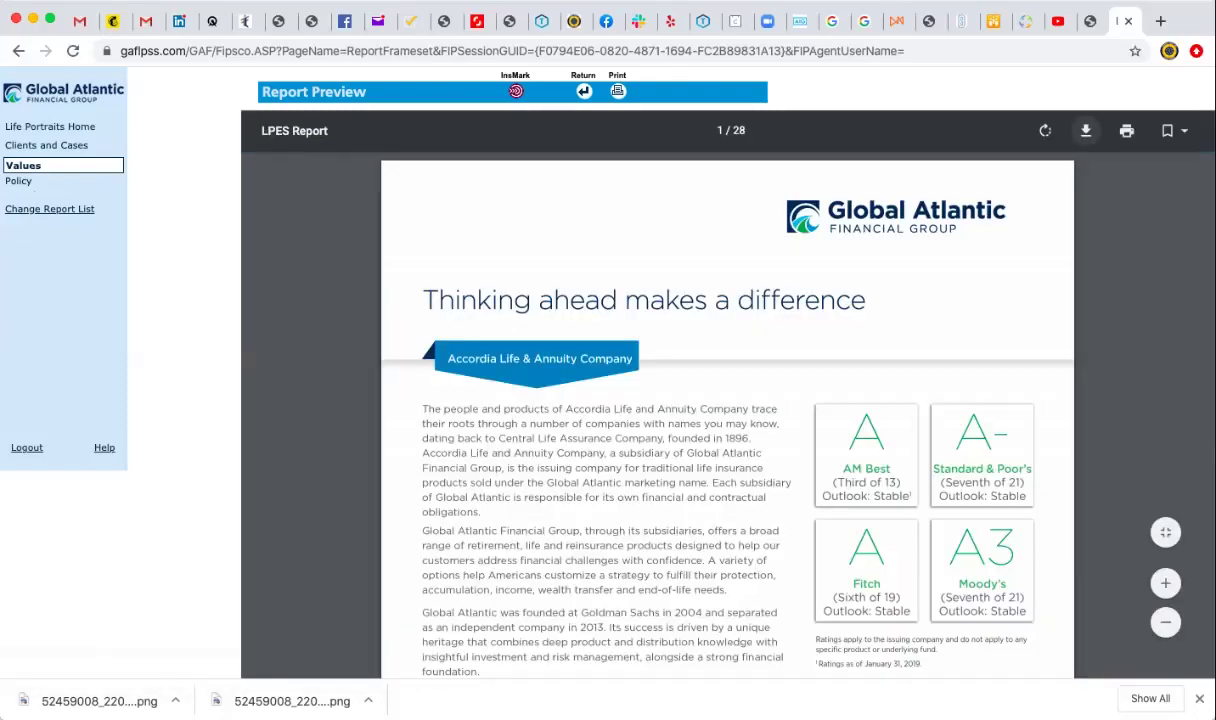
{"action": "left_click", "coordinate": [1085, 130]}
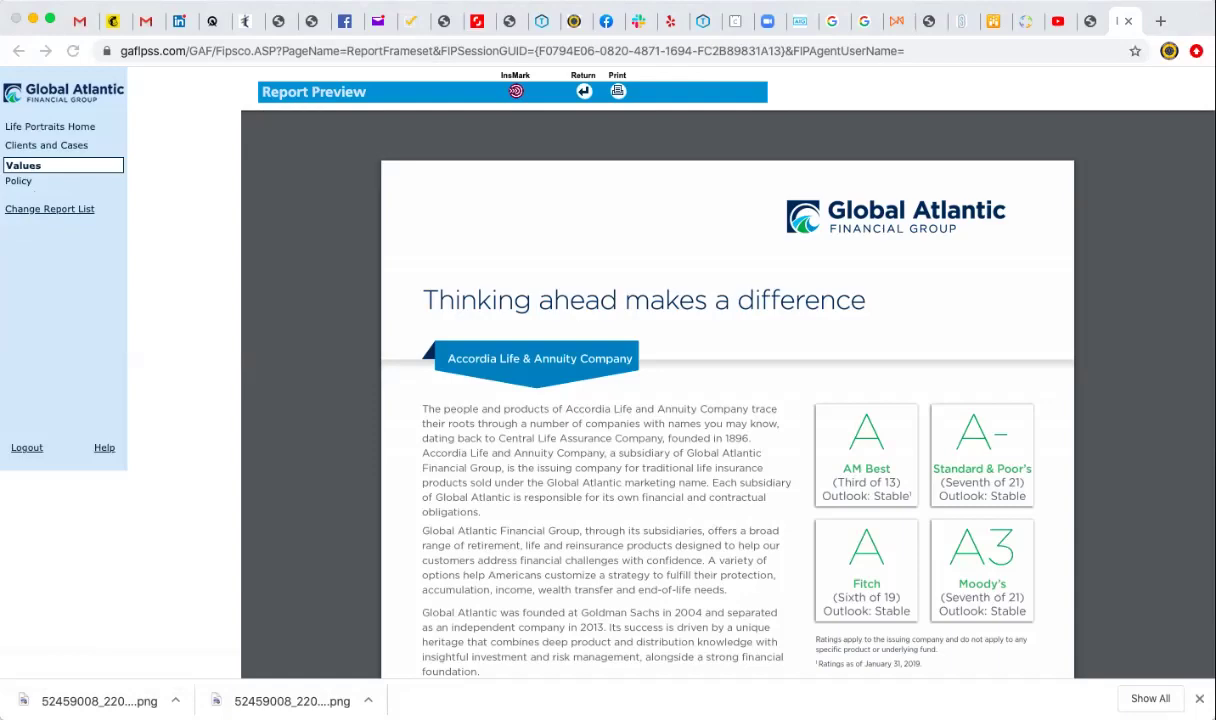
{"action": "scroll", "coordinate": [727, 400], "scroll_direction": "down", "scroll_amount": 10}
{"action": "scroll", "coordinate": [727, 400], "scroll_direction": "down", "scroll_amount": 15}
{"action": "scroll", "coordinate": [727, 400], "scroll_direction": "down", "scroll_amount": 10}
{"action": "scroll", "coordinate": [727, 400], "scroll_direction": "down", "scroll_amount": 15}
{"action": "scroll", "coordinate": [727, 400], "scroll_direction": "down", "scroll_amount": 20}
{"action": "scroll", "coordinate": [727, 400], "scroll_direction": "down", "scroll_amount": 5}
{"action": "scroll", "coordinate": [727, 390], "scroll_direction": "down", "scroll_amount": 10}
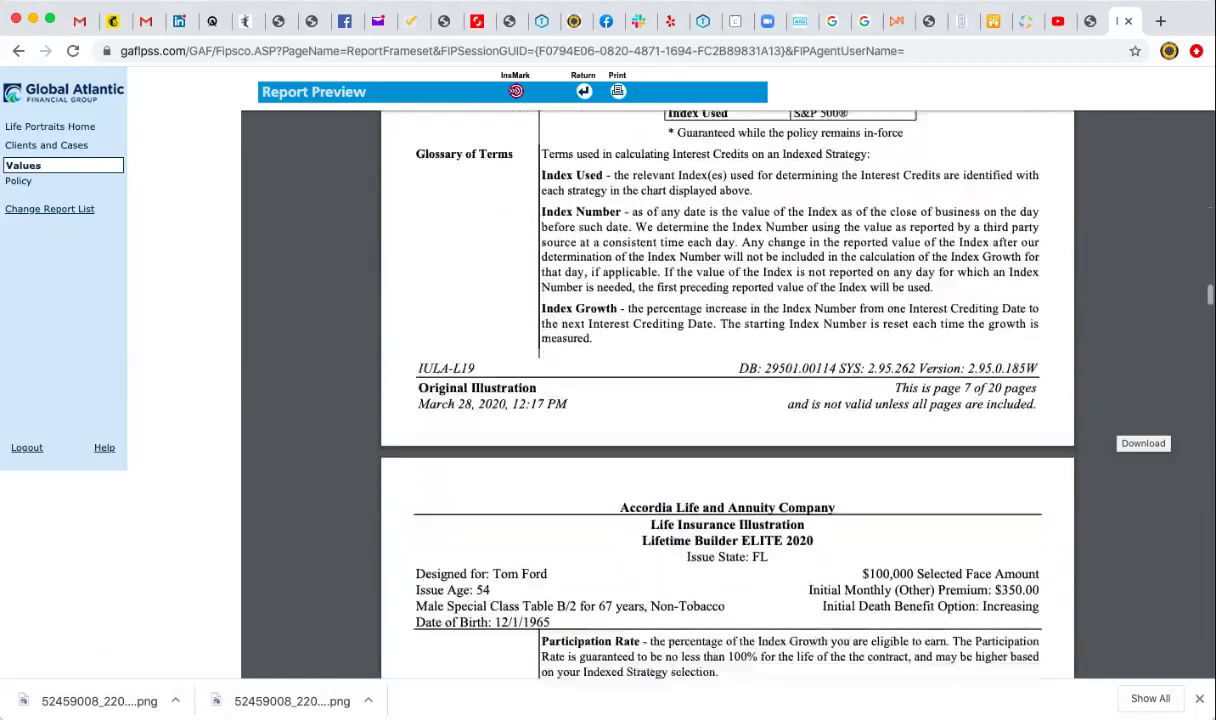
{"action": "scroll", "coordinate": [727, 390], "scroll_direction": "down", "scroll_amount": 15}
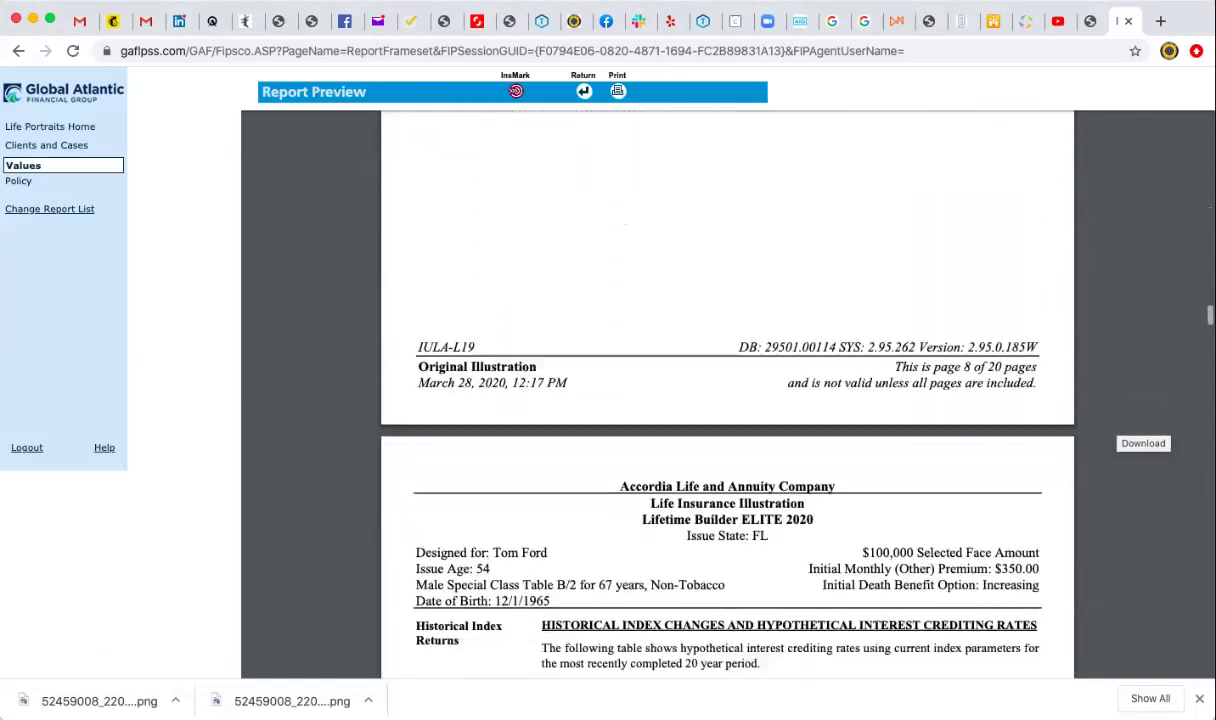
{"action": "scroll", "coordinate": [727, 390], "scroll_direction": "down", "scroll_amount": 20}
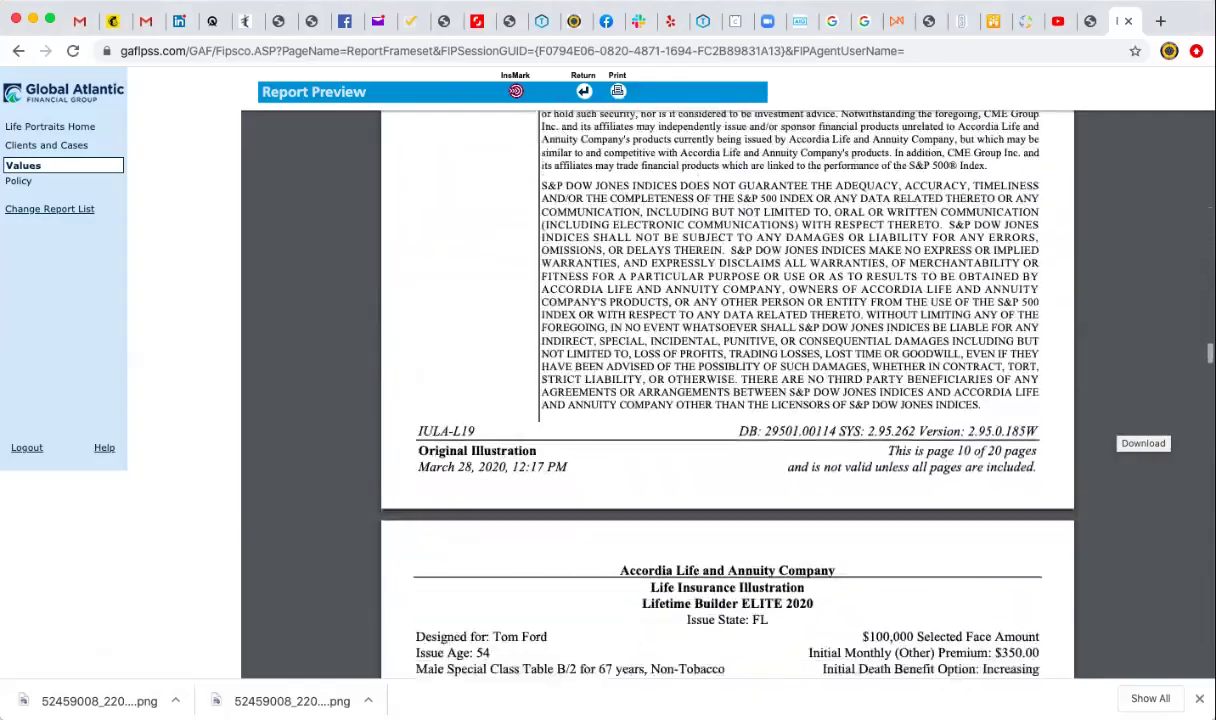
{"action": "scroll", "coordinate": [727, 390], "scroll_direction": "down", "scroll_amount": 15}
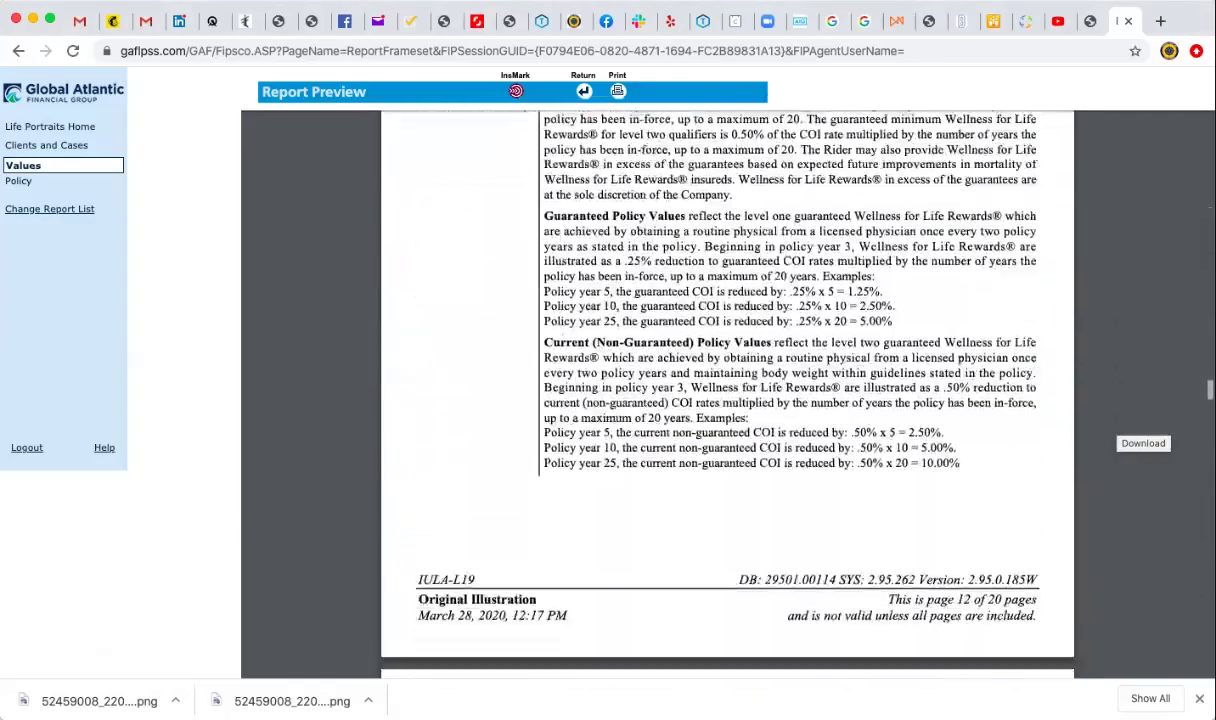
{"action": "scroll", "coordinate": [727, 390], "scroll_direction": "up", "scroll_amount": 1}
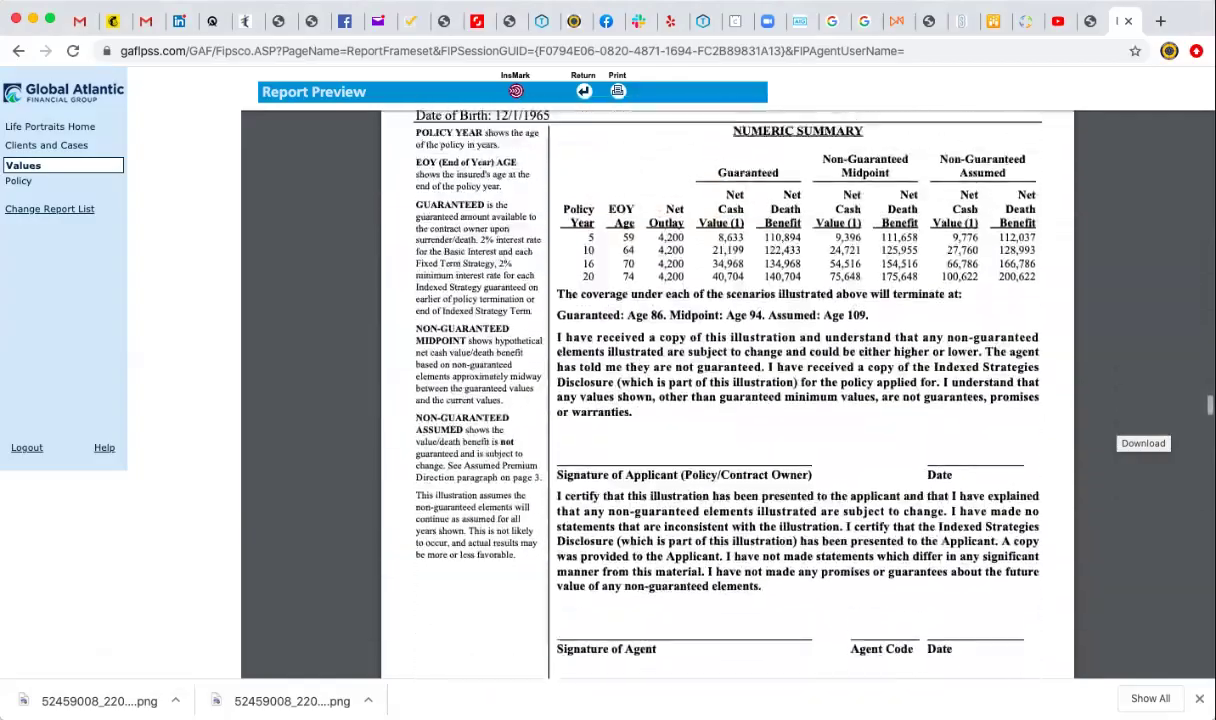